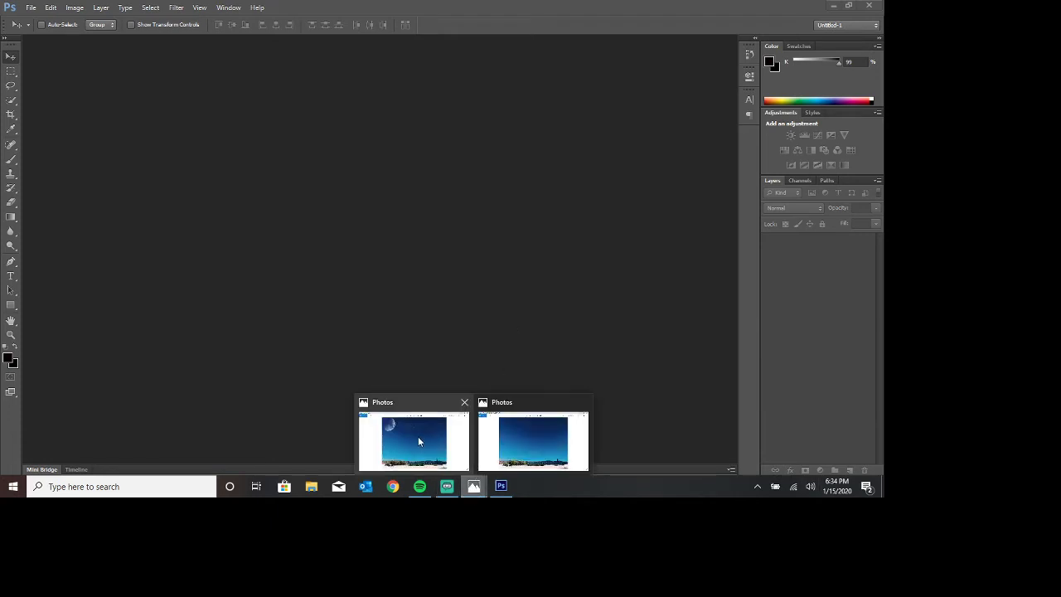
Switch between the Moon and Stars.jpg reference and the plain desert photo in Windows Photos.
left_click(418, 441)
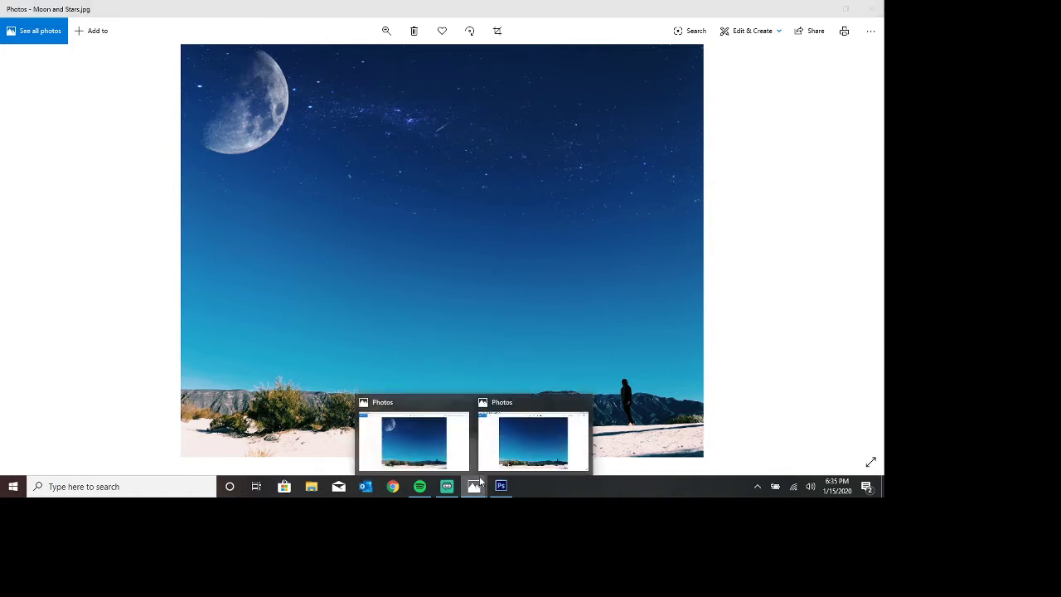
left_click(505, 428)
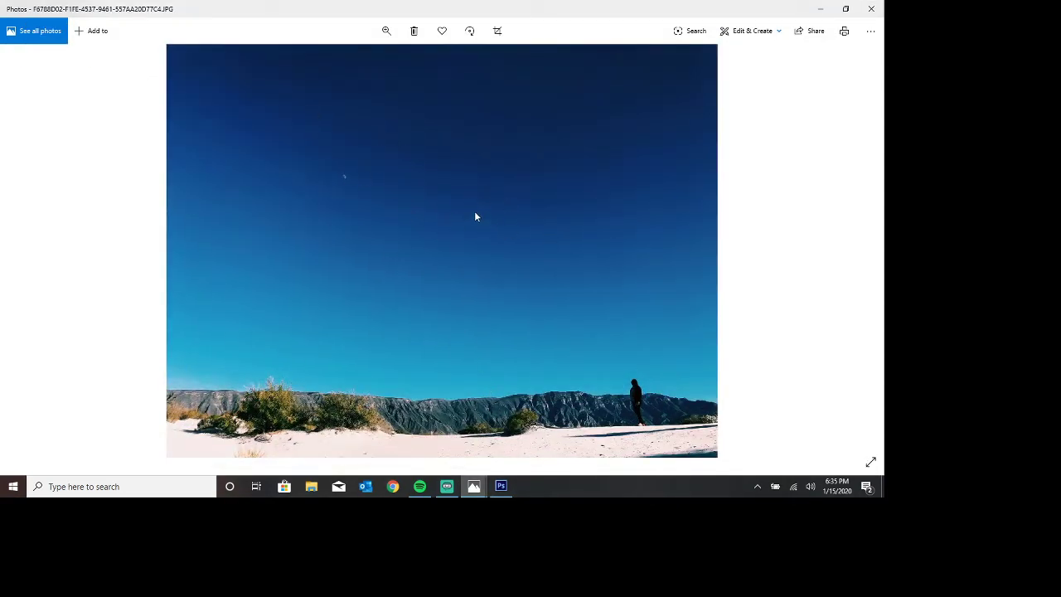
left_click(474, 486)
left_click(424, 442)
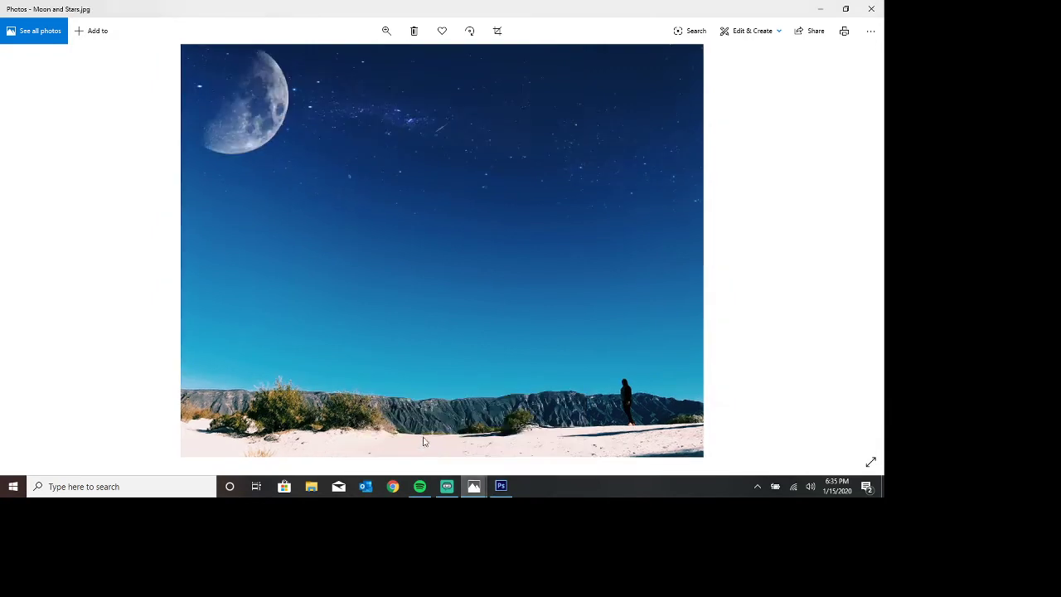
left_click(478, 489)
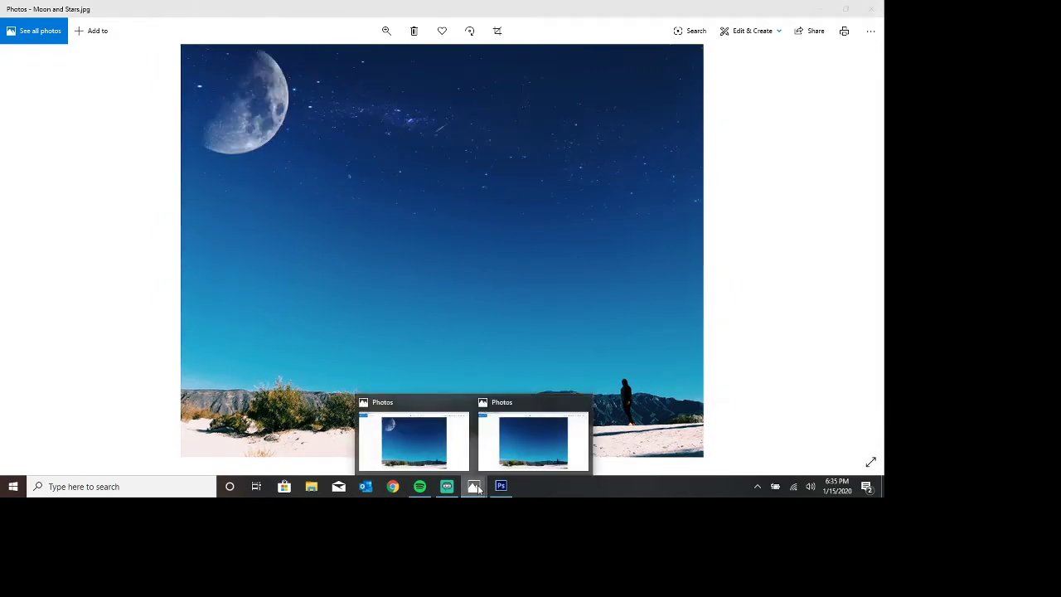
left_click(512, 448)
left_click(498, 486)
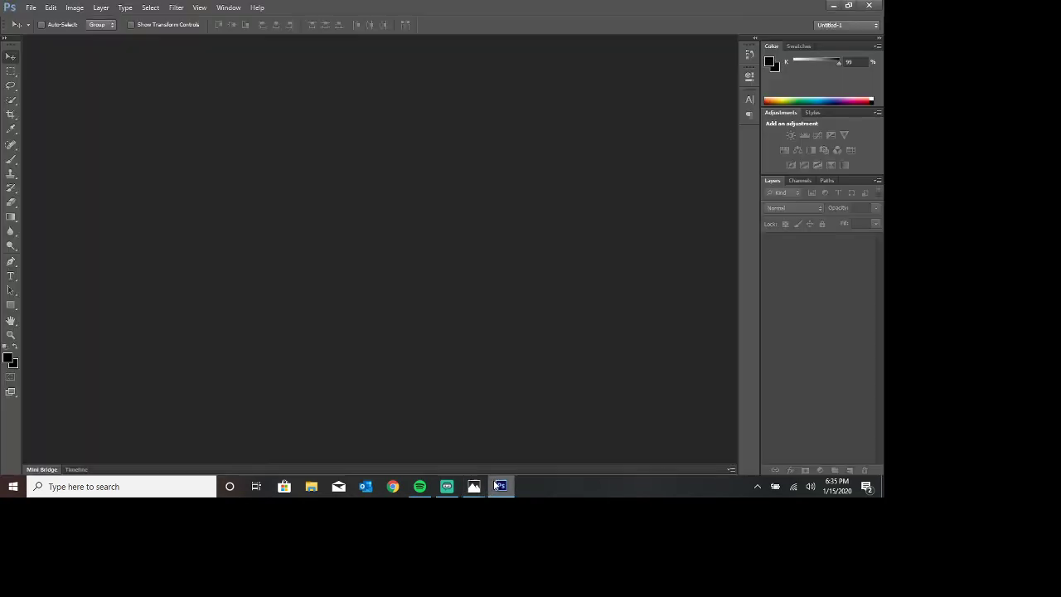
Drag the desert photo from the desktop into Photoshop and maximize the window.
left_click(848, 6)
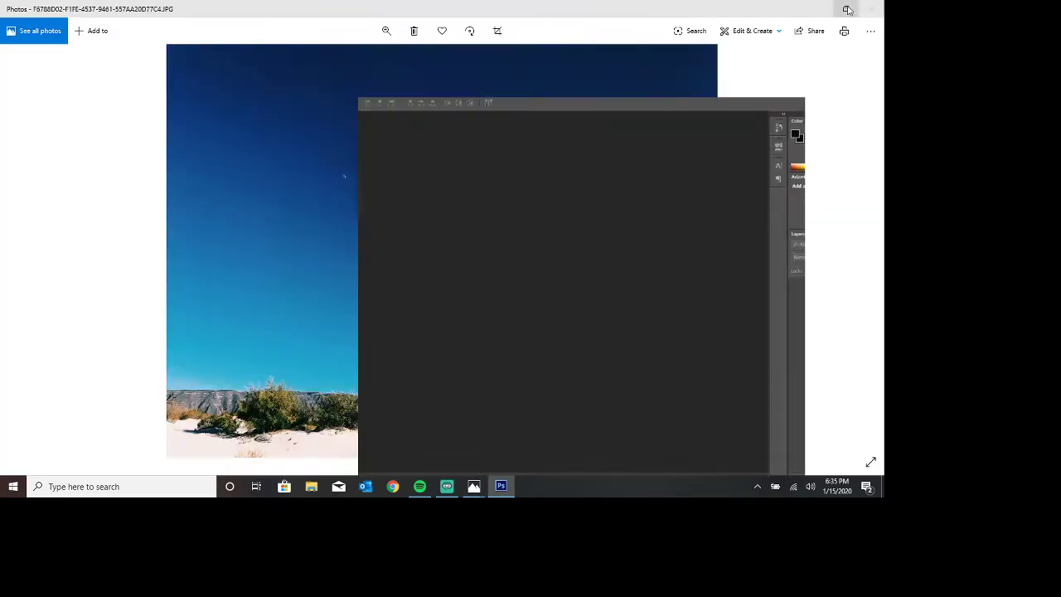
left_click(819, 11)
left_click(819, 12)
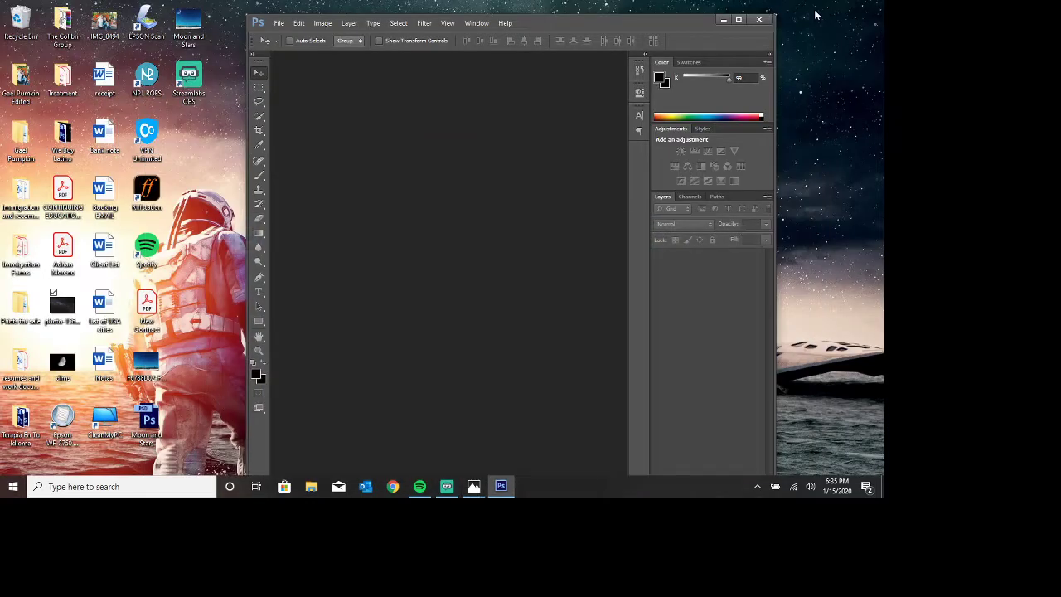
left_click_drag(570, 25, 599, 15)
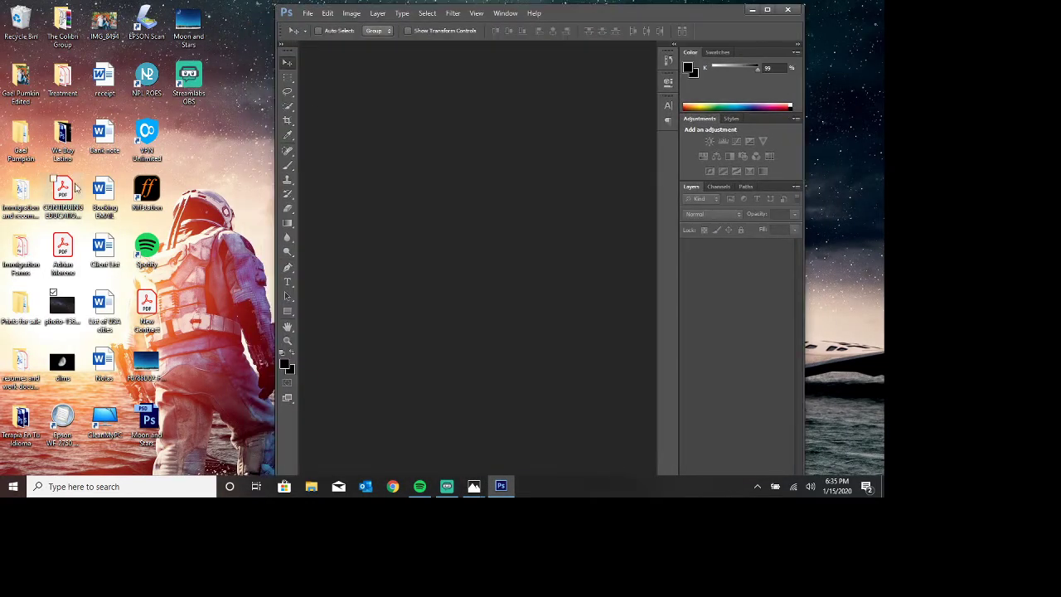
left_click(147, 365)
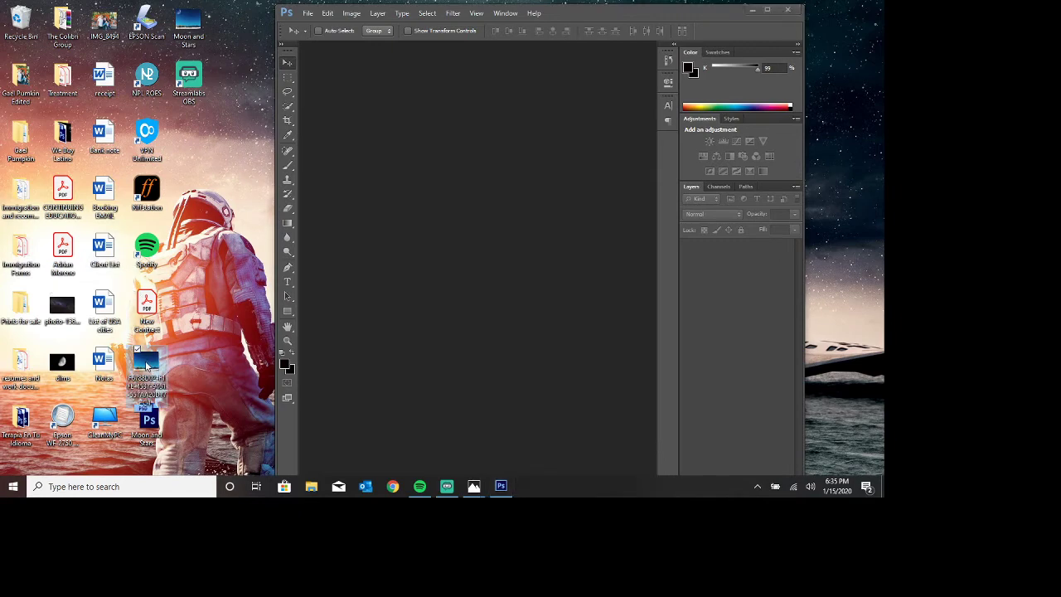
left_click_drag(146, 366, 440, 246)
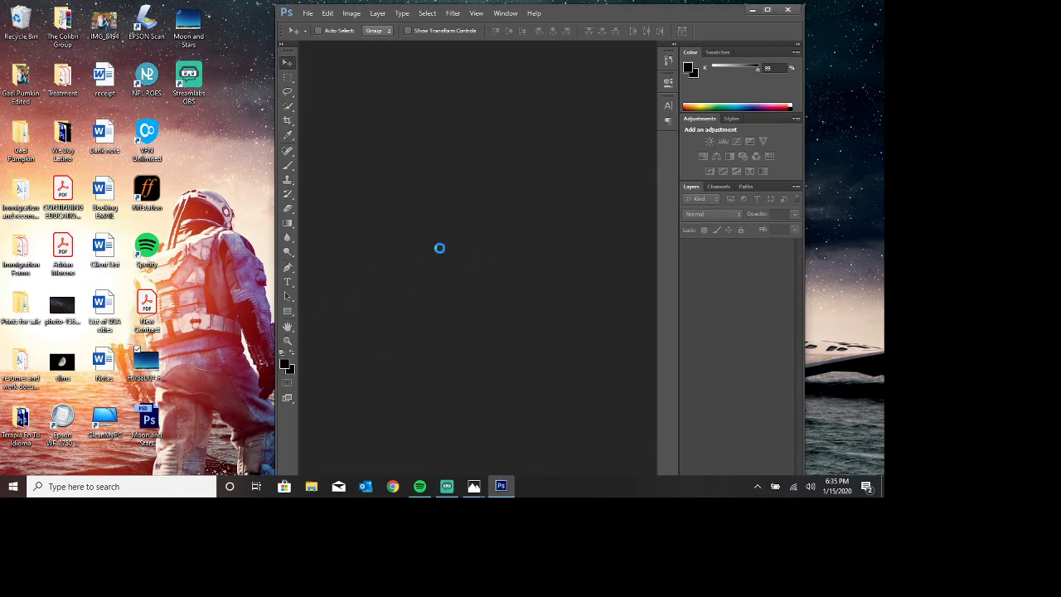
left_click(767, 9)
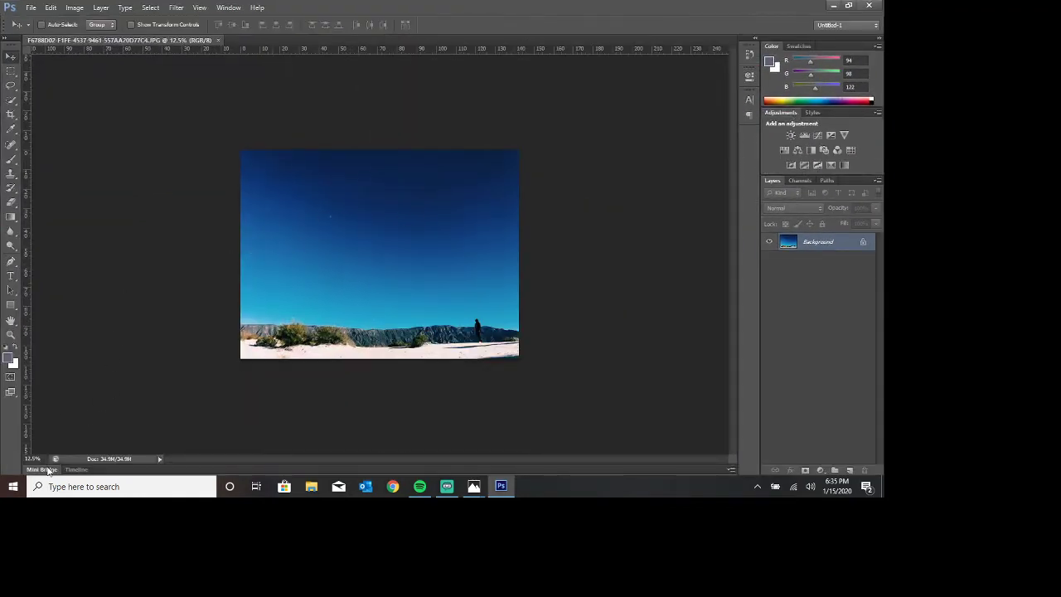
Set the view magnification to 22% so the image fits.
left_click(33, 458)
type("26")
key("Return")
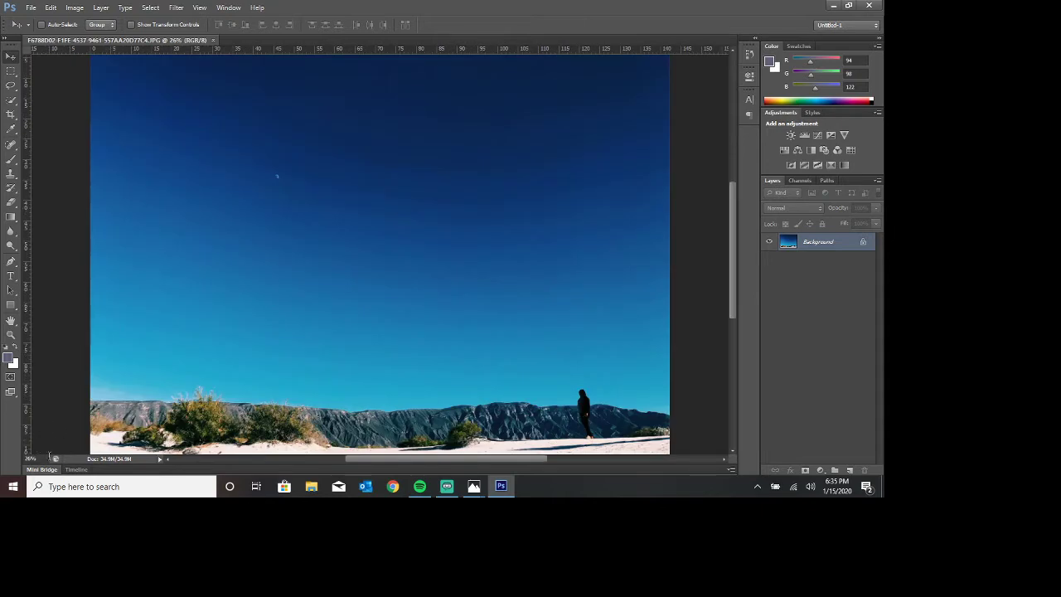
type("22")
key("Return")
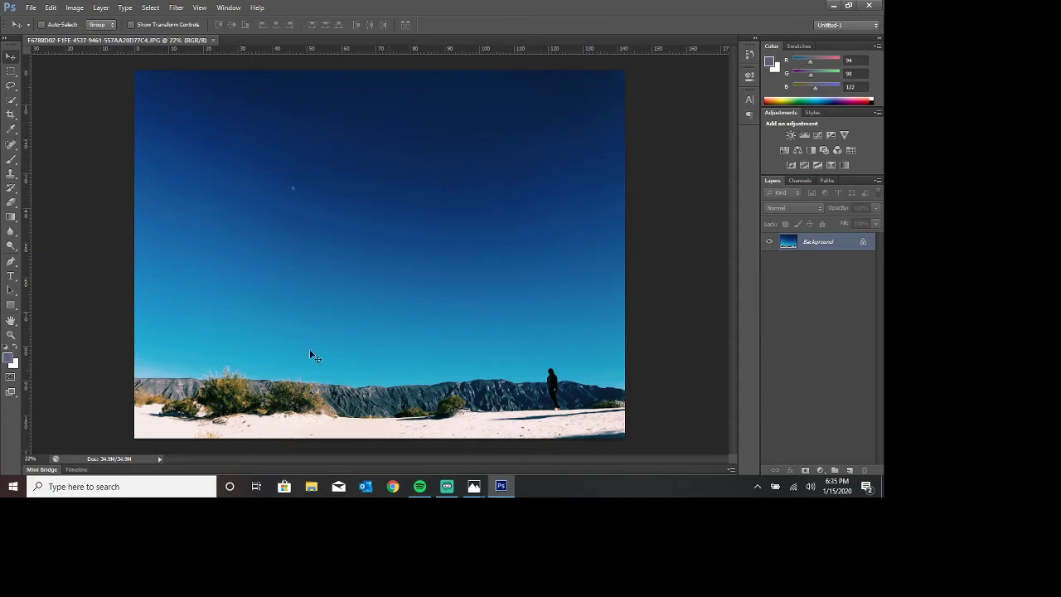
left_click(849, 6)
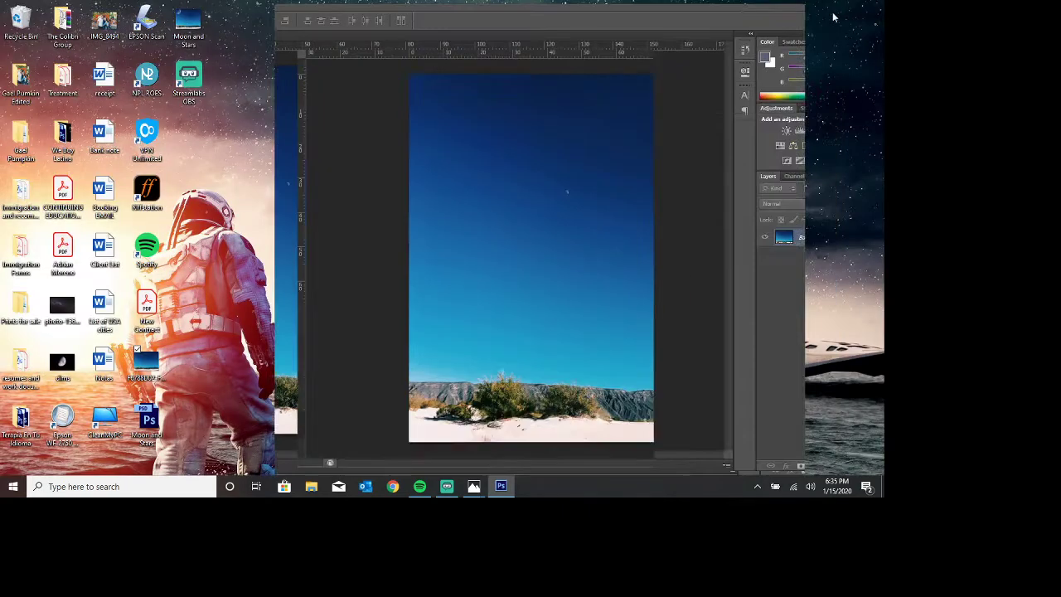
double_click(78, 318)
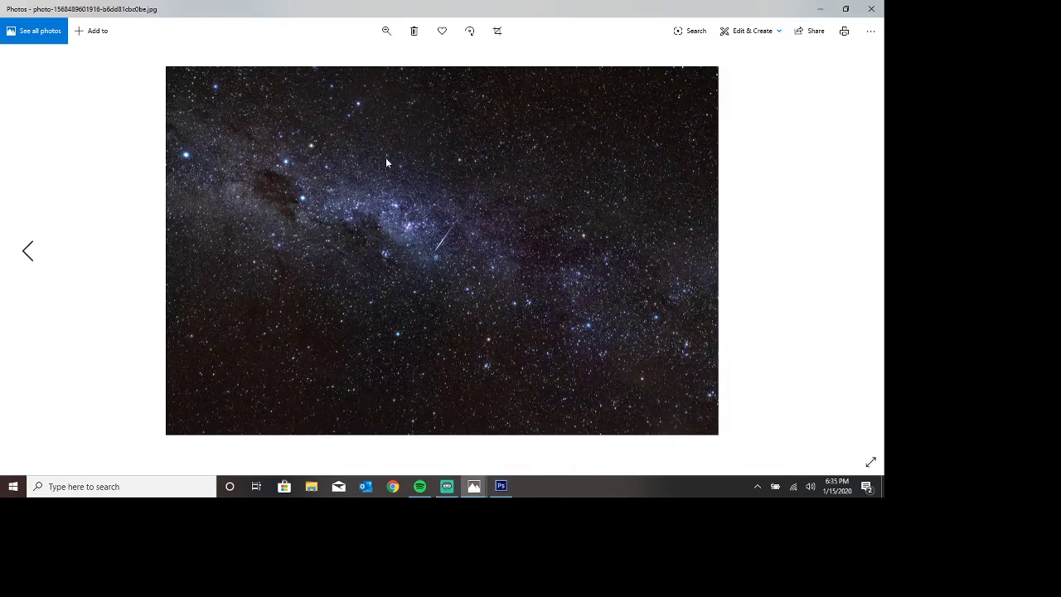
left_click(871, 9)
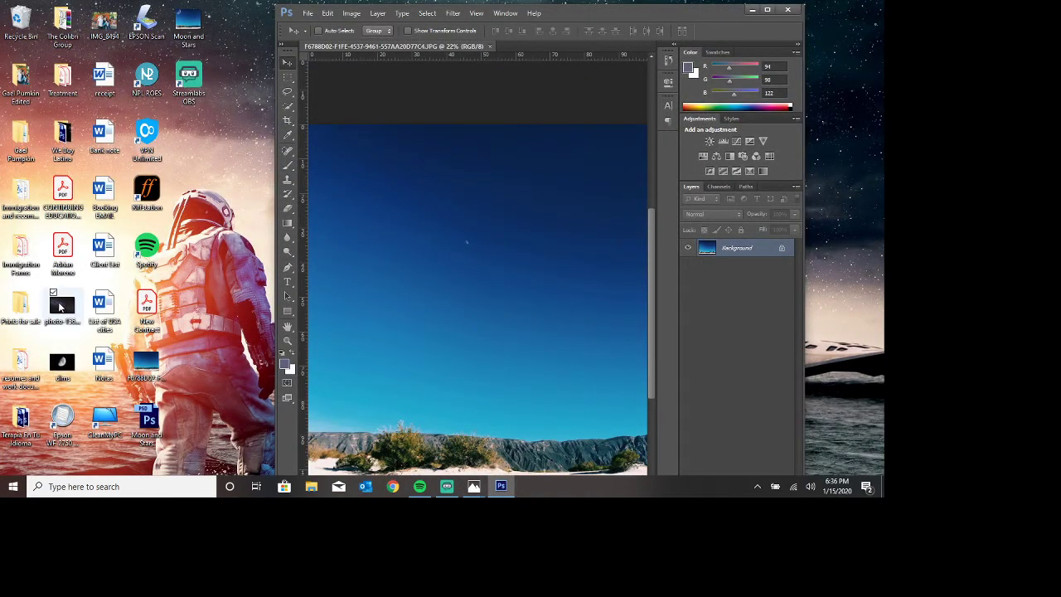
Drop the starry Milky Way photo onto the desert image as a placed layer.
left_click_drag(60, 310, 531, 177)
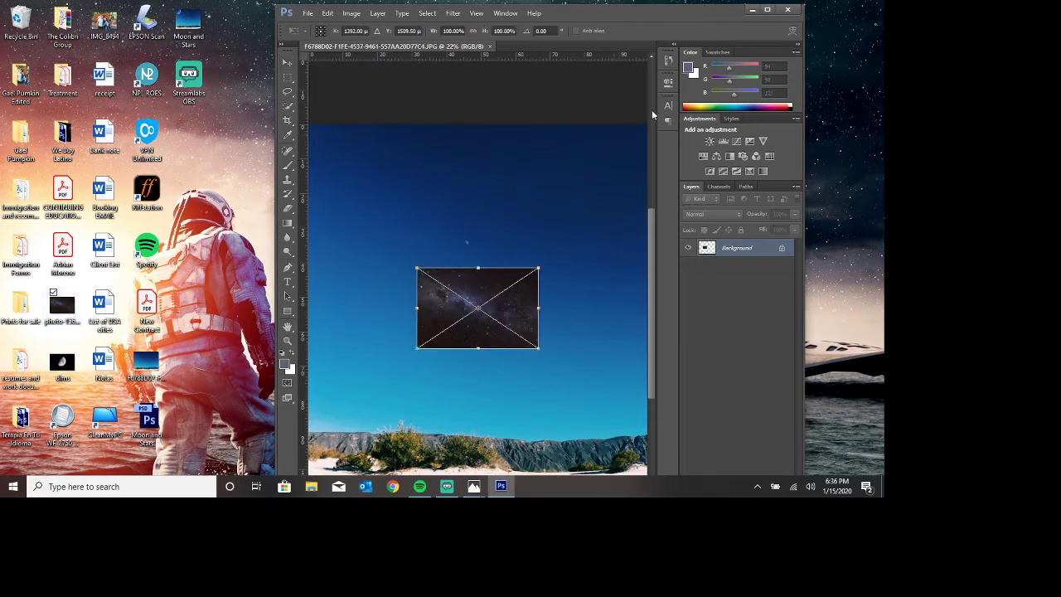
left_click(769, 9)
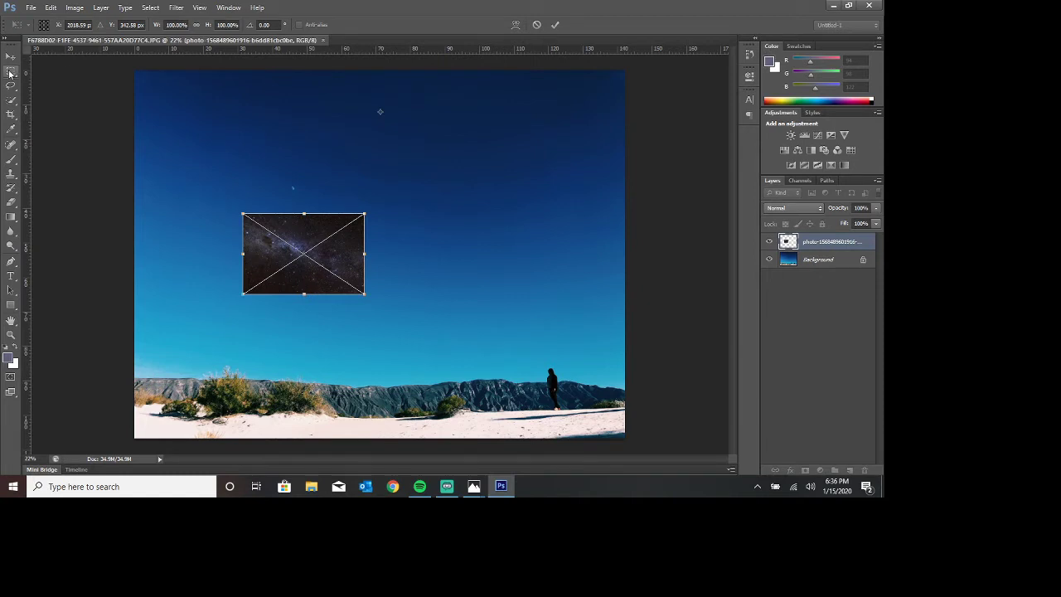
key("v")
left_click(459, 187)
left_click(10, 56)
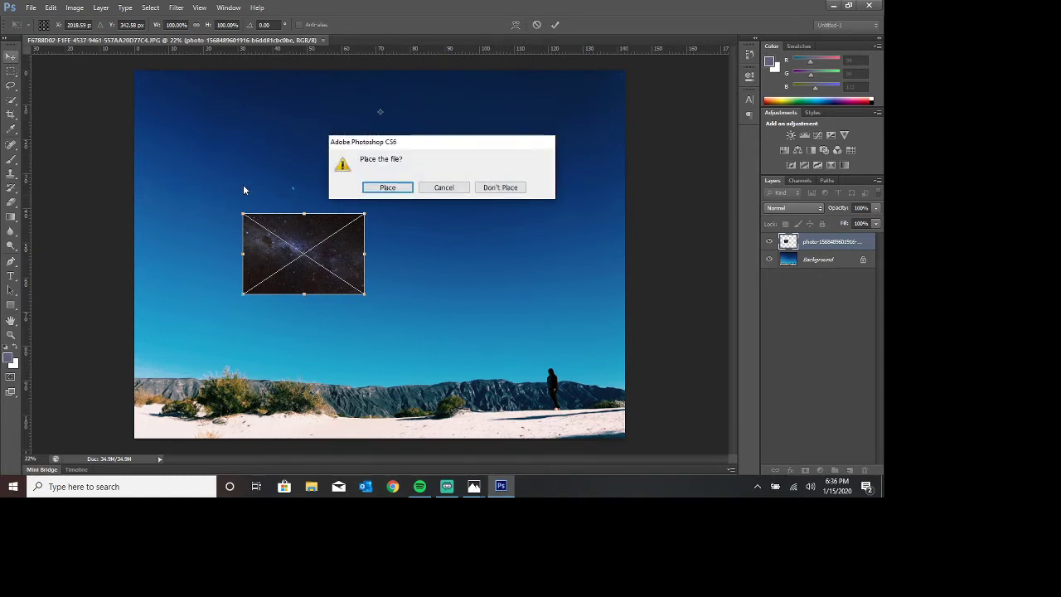
left_click(443, 188)
Move and stretch the star image across the canvas top, then commit the placement.
left_click_drag(301, 227, 371, 79)
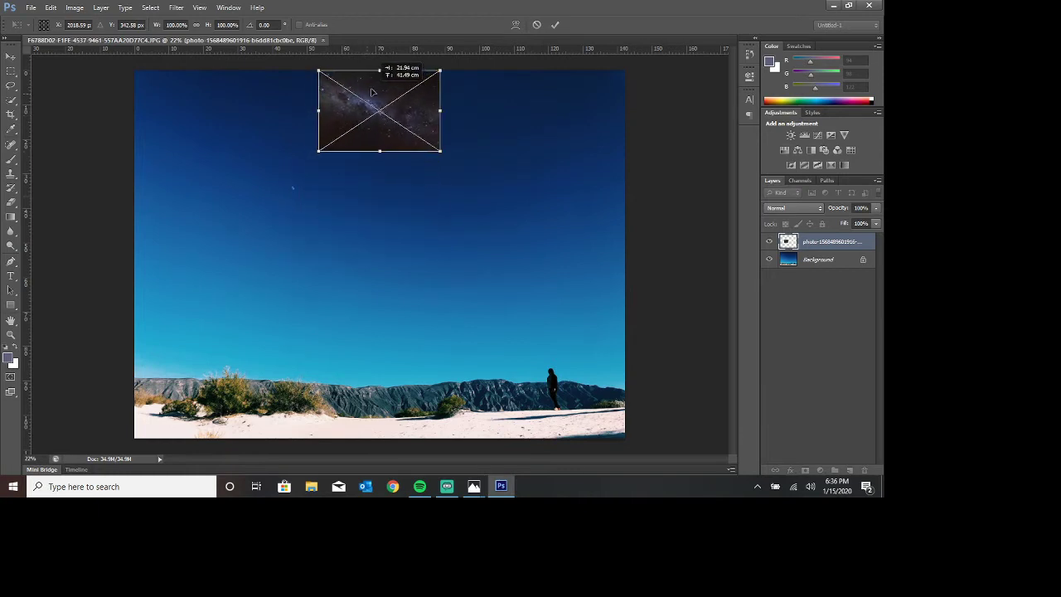
left_click_drag(317, 110, 134, 110)
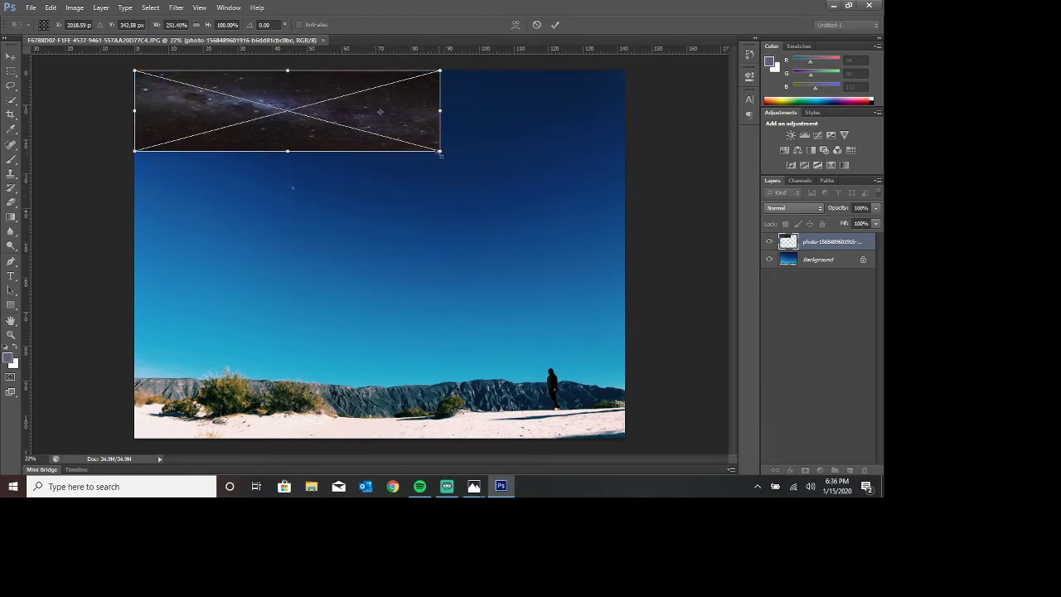
mouse_move(440, 151)
left_mouse_down()
mouse_move(599, 208)
mouse_move(630, 238)
mouse_move(611, 175)
mouse_move(631, 184)
mouse_move(626, 210)
left_mouse_up()
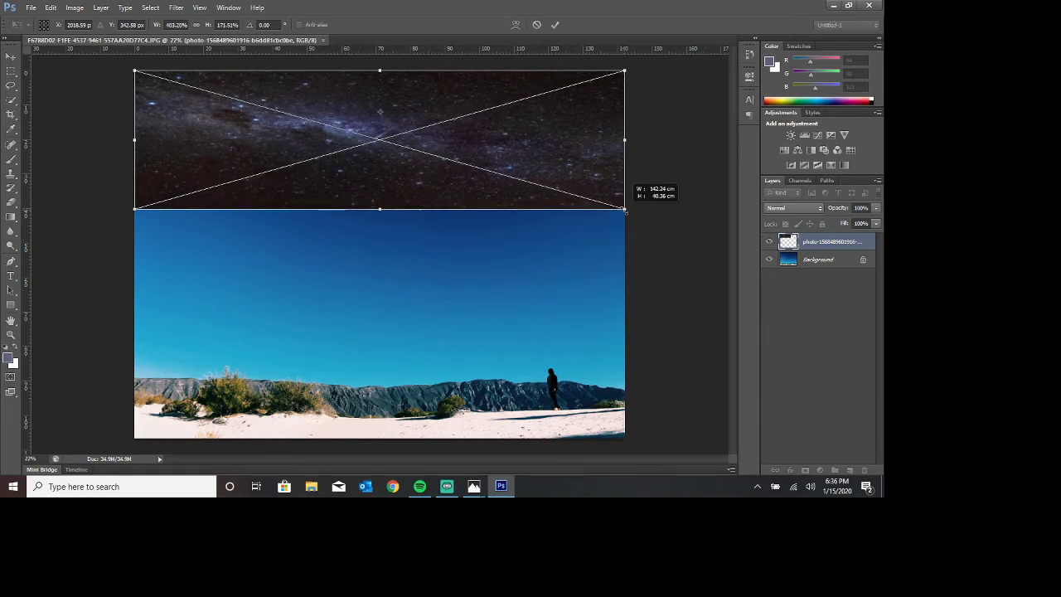
mouse_move(625, 210)
left_mouse_down()
mouse_move(624, 197)
mouse_move(625, 215)
left_mouse_up()
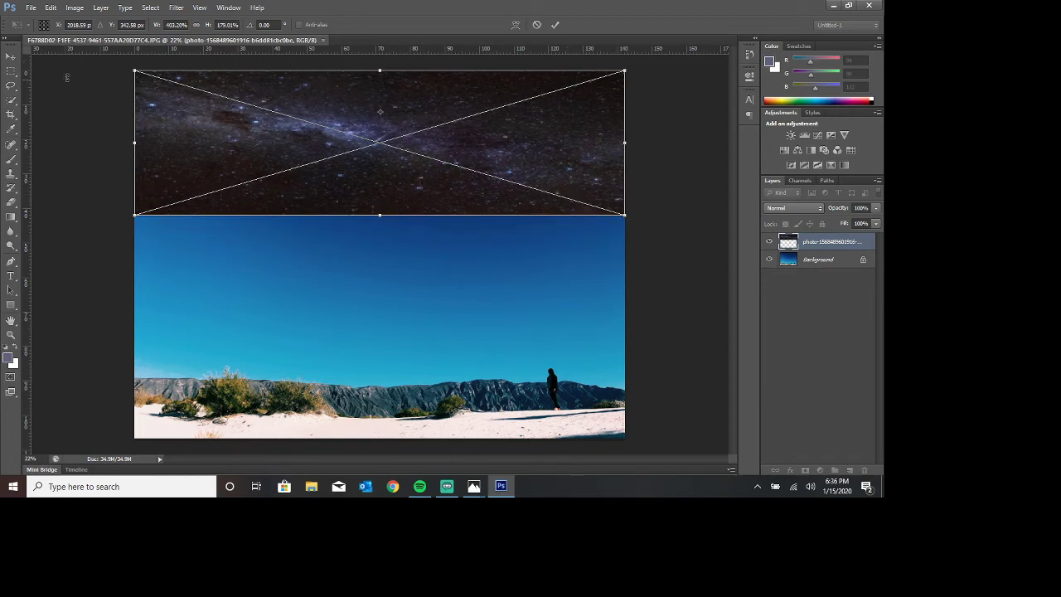
left_click(10, 56)
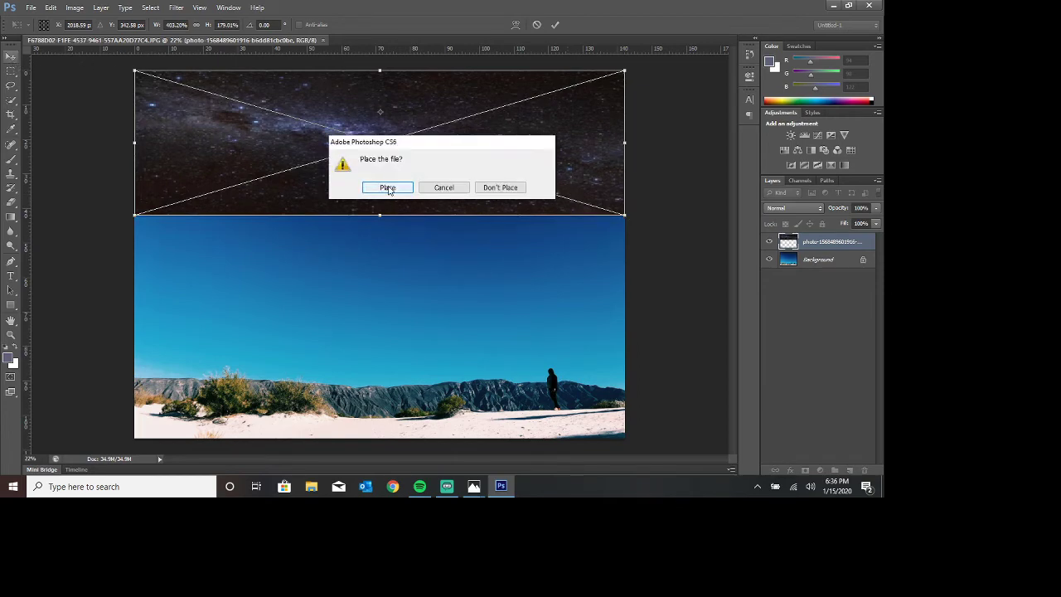
left_click(388, 189)
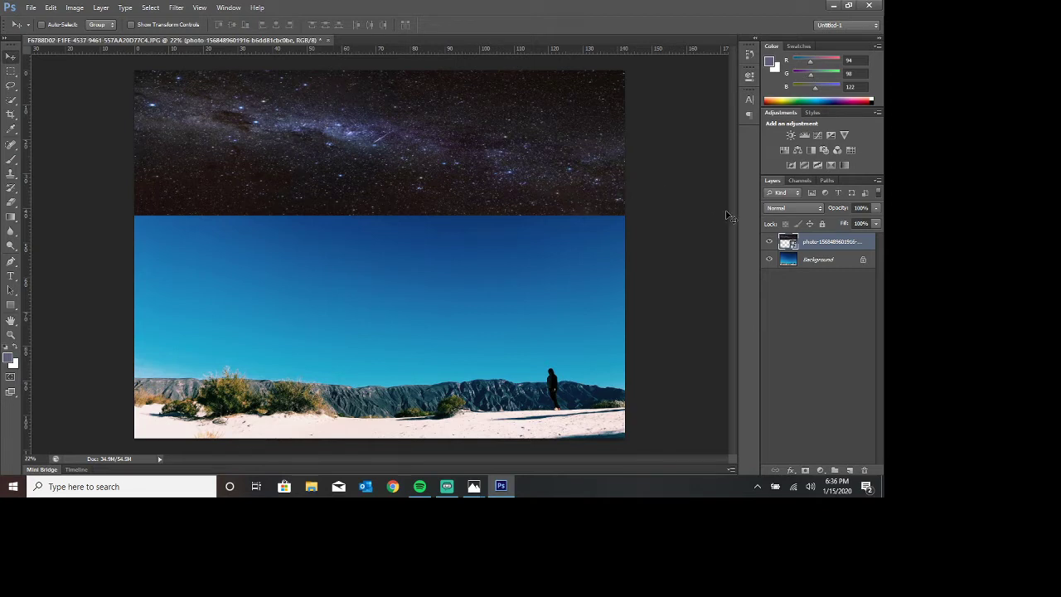
Set the starry sky layer's blend mode to Screen, then open the Layer menu.
left_click(784, 208)
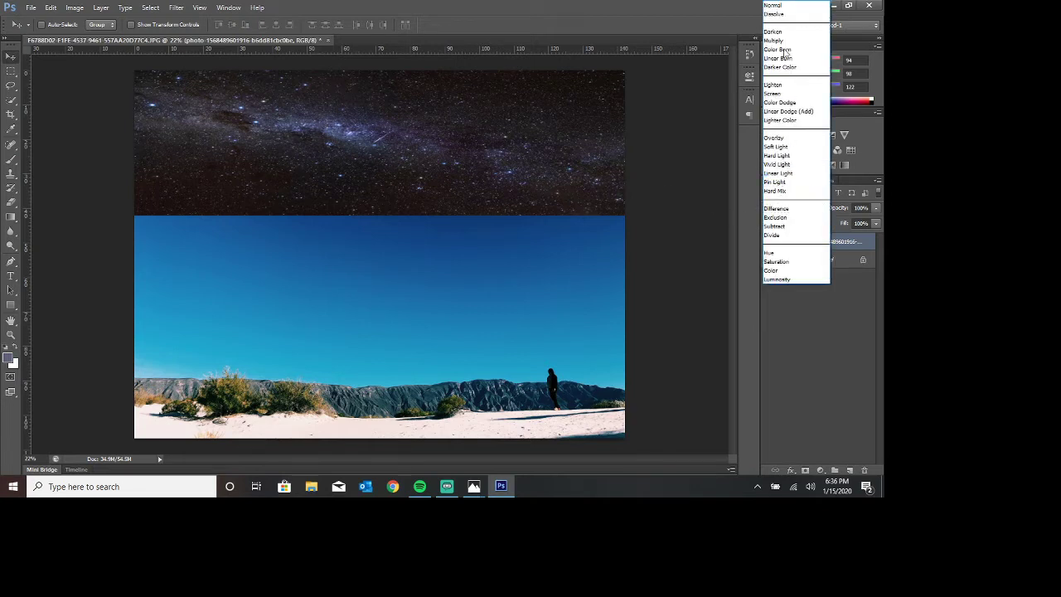
left_click(788, 95)
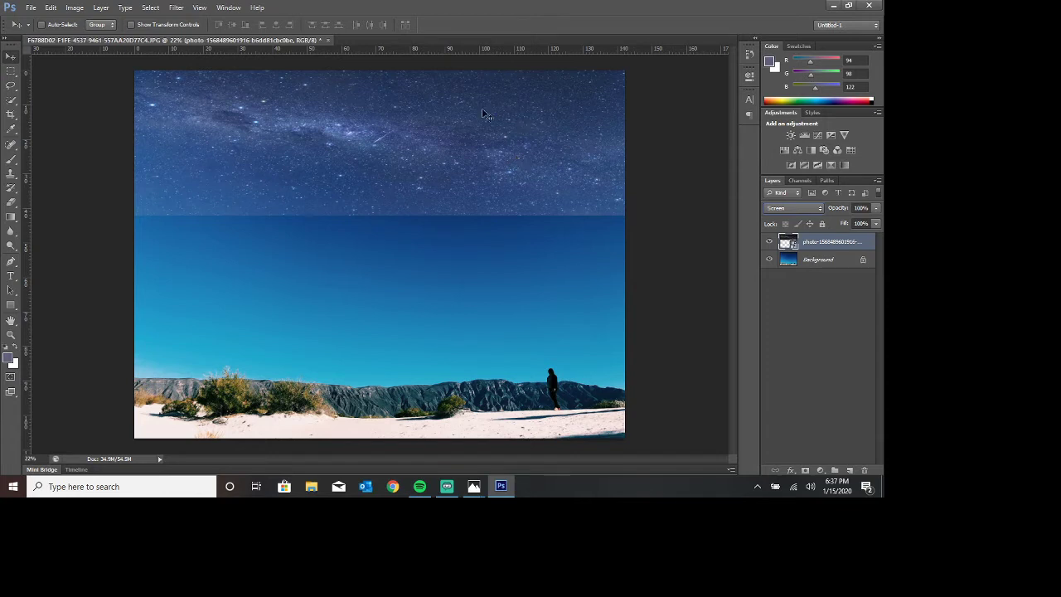
left_click(103, 9)
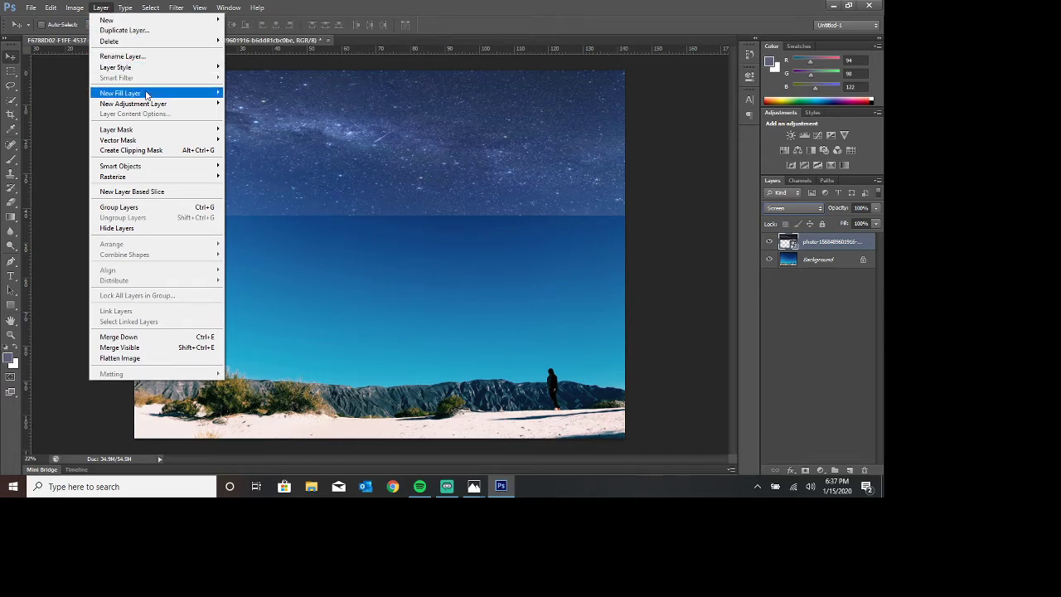
mouse_move(133, 103)
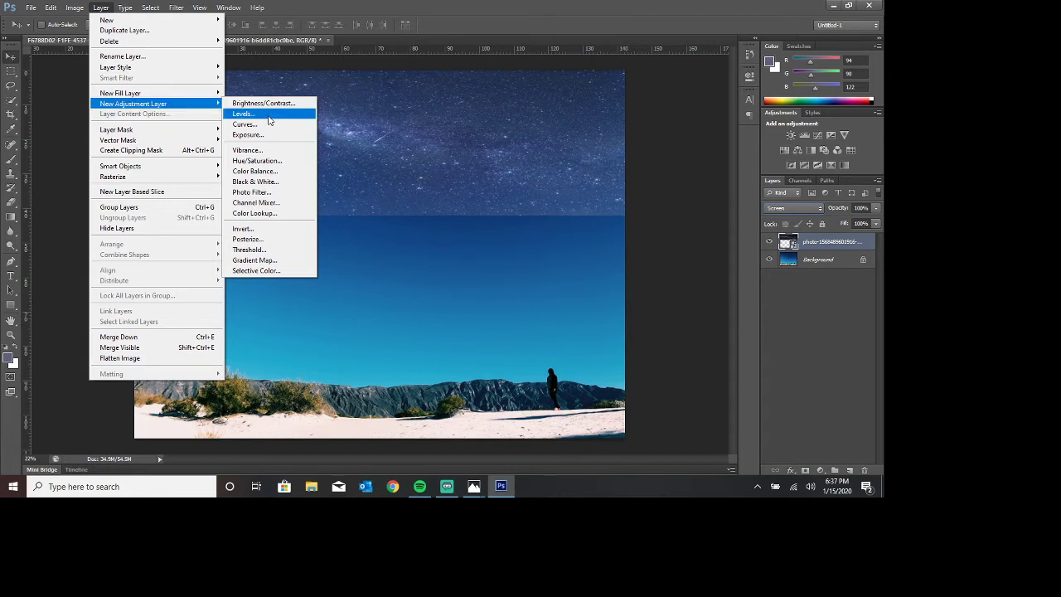
Add the Levels 1 adjustment layer and try its midtone slider, leaving it at 1.00.
left_click(268, 118)
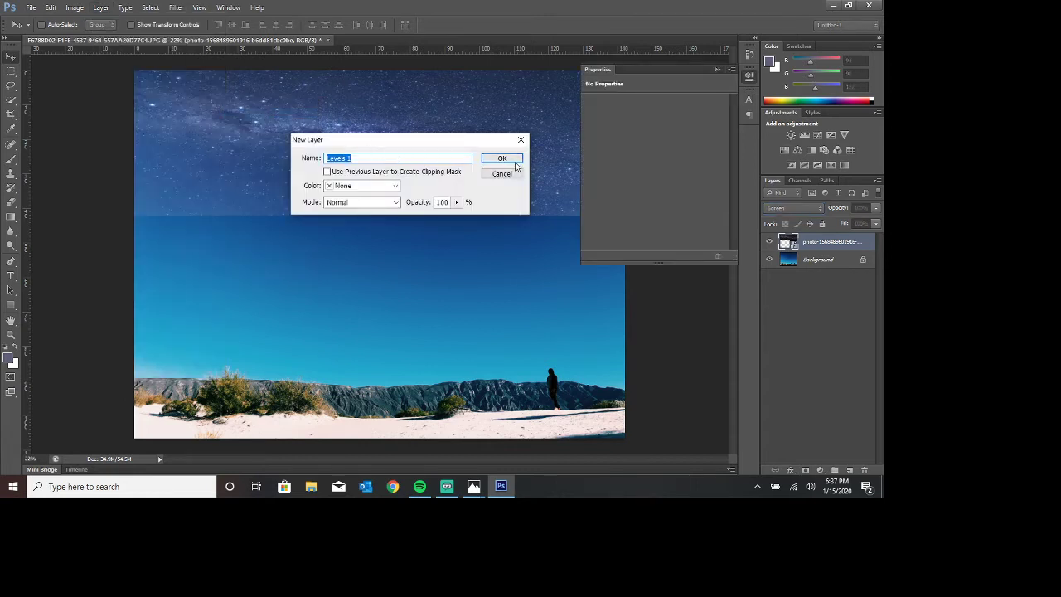
left_click(505, 159)
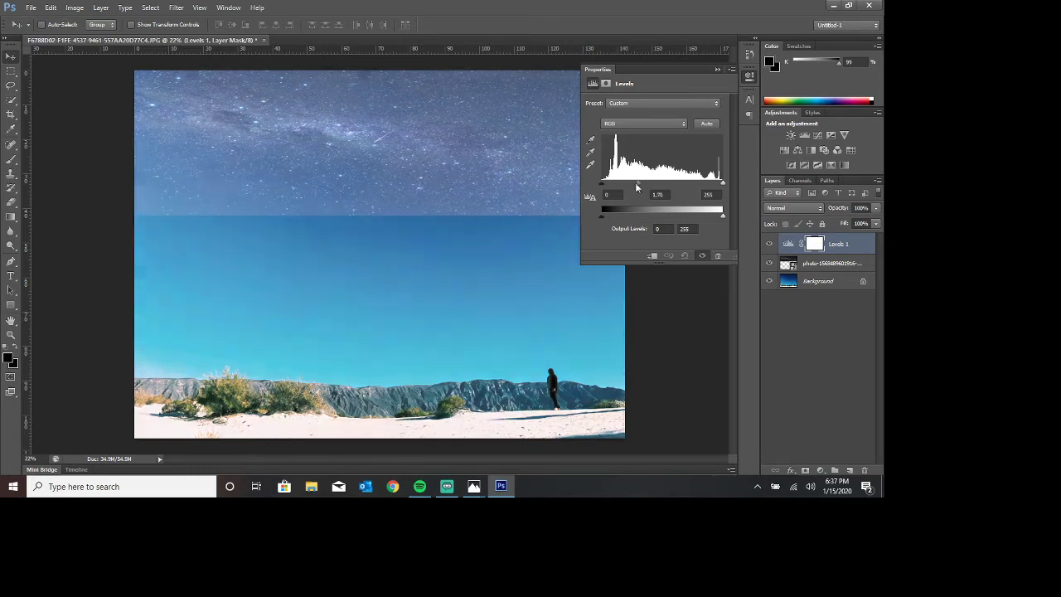
mouse_move(662, 184)
left_mouse_down()
mouse_move(603, 184)
mouse_move(734, 189)
mouse_move(613, 182)
mouse_move(721, 185)
mouse_move(635, 190)
mouse_move(659, 185)
left_mouse_up()
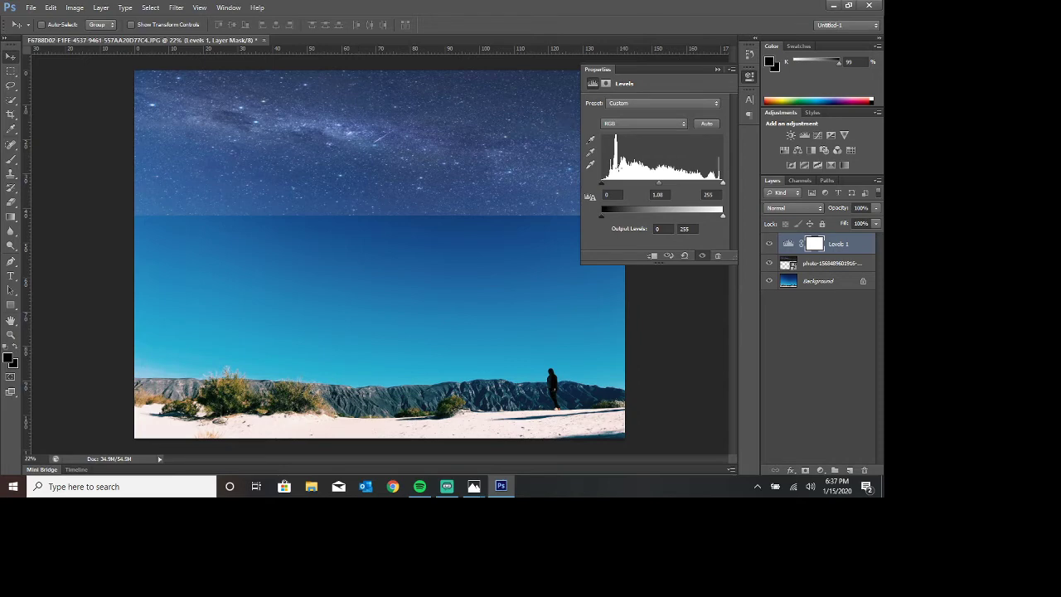
mouse_move(660, 183)
left_mouse_down()
mouse_move(704, 182)
mouse_move(665, 184)
left_mouse_up()
Apply Create Clipping Mask to Levels 1 so it affects only the starry sky layer.
right_click(787, 245)
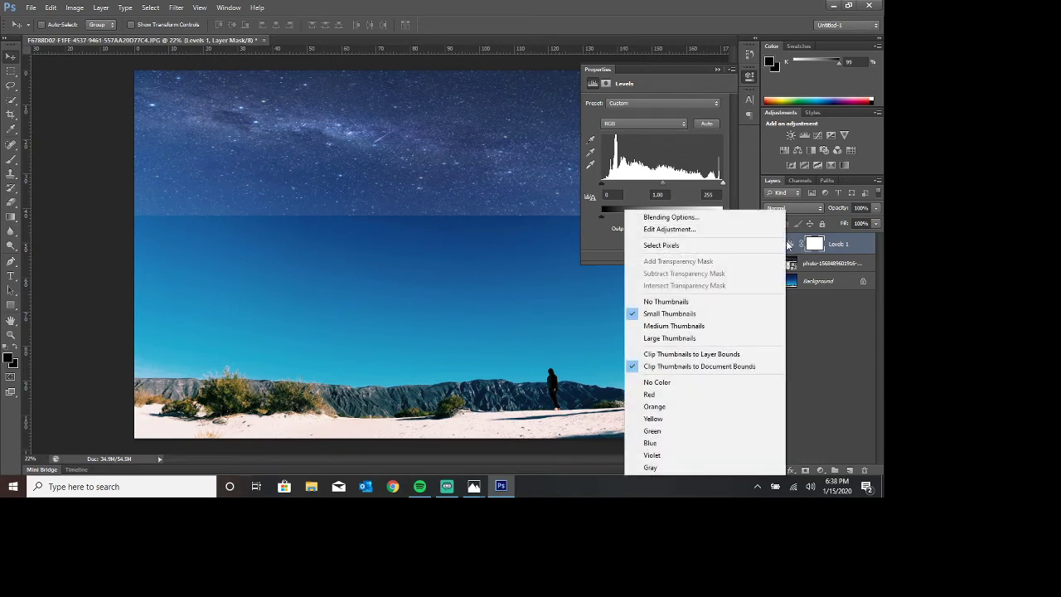
right_click(854, 243)
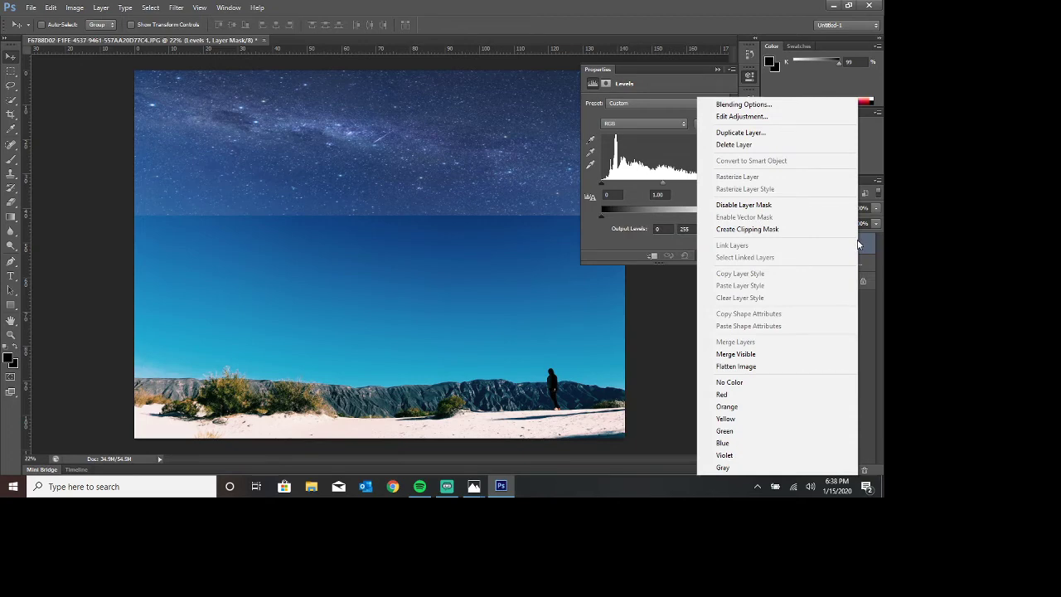
left_click(813, 229)
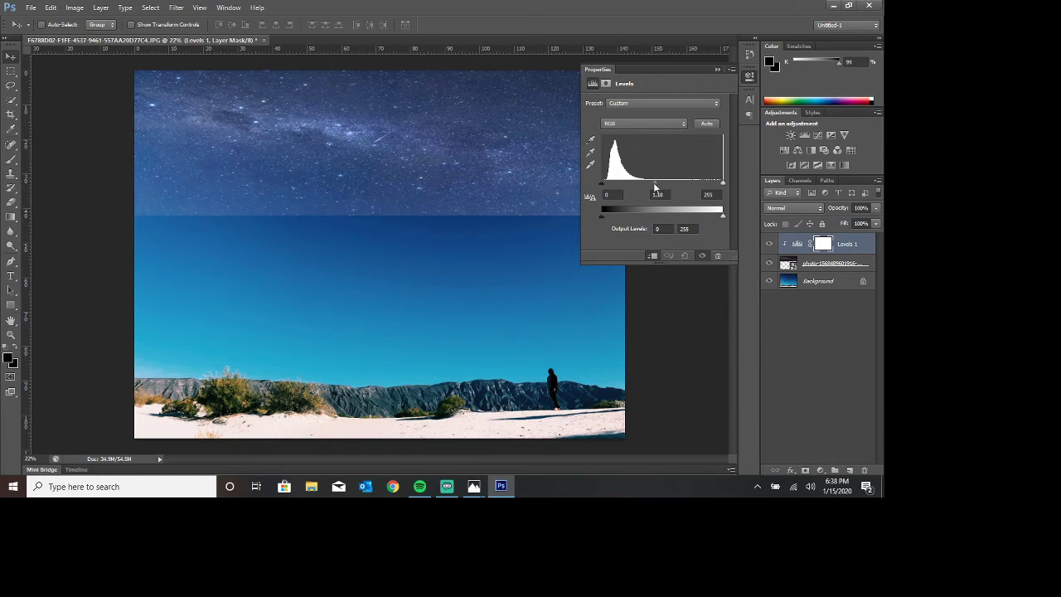
Set the Levels midtone to 0.35 to deepen the starry sky, then collapse Properties.
left_click_drag(660, 183, 687, 190)
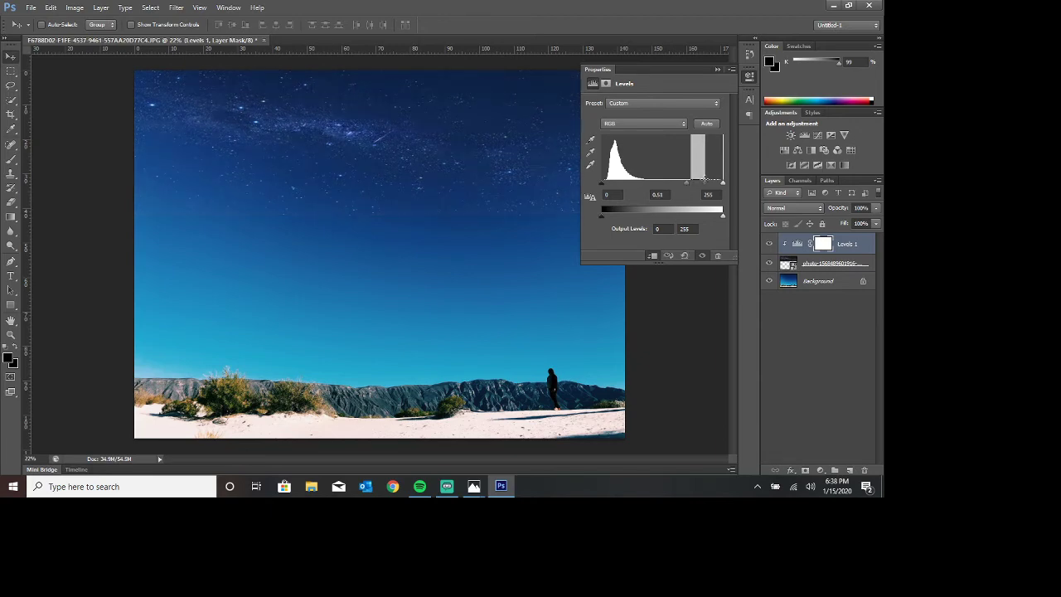
left_click_drag(687, 183, 697, 184)
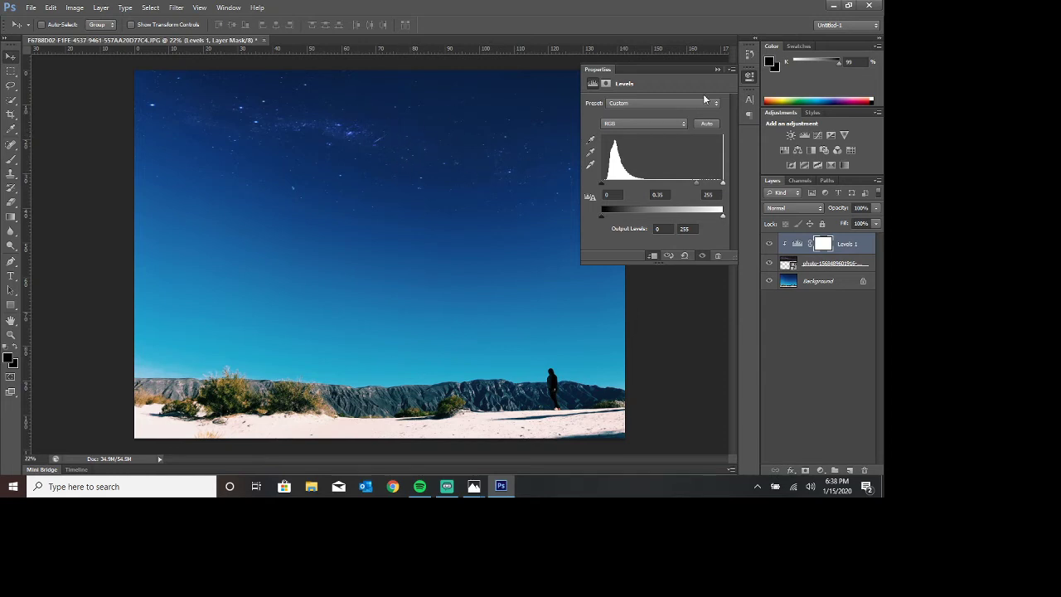
left_click(717, 69)
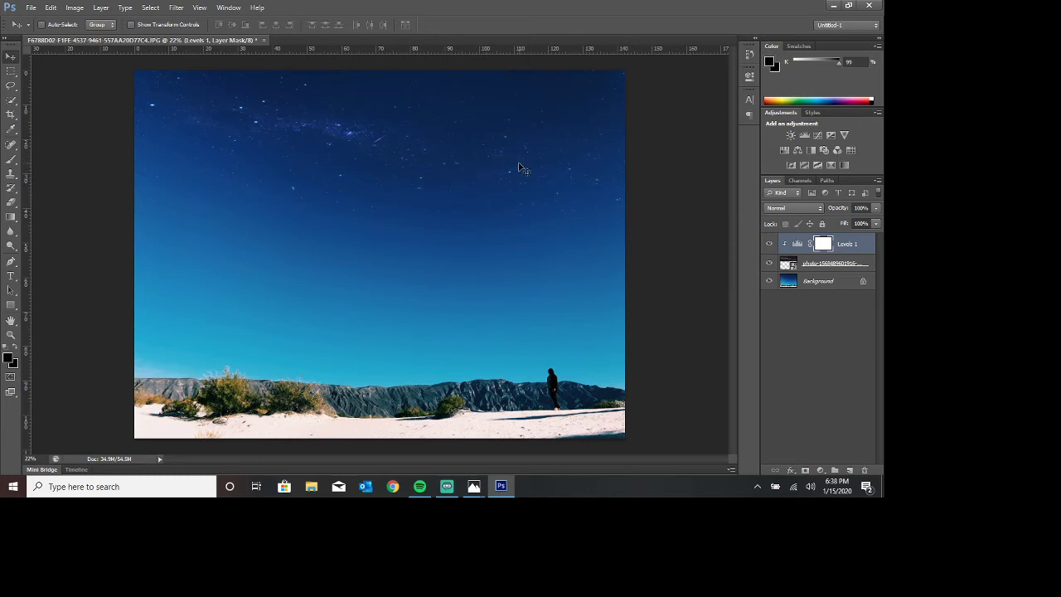
mouse_move(474, 486)
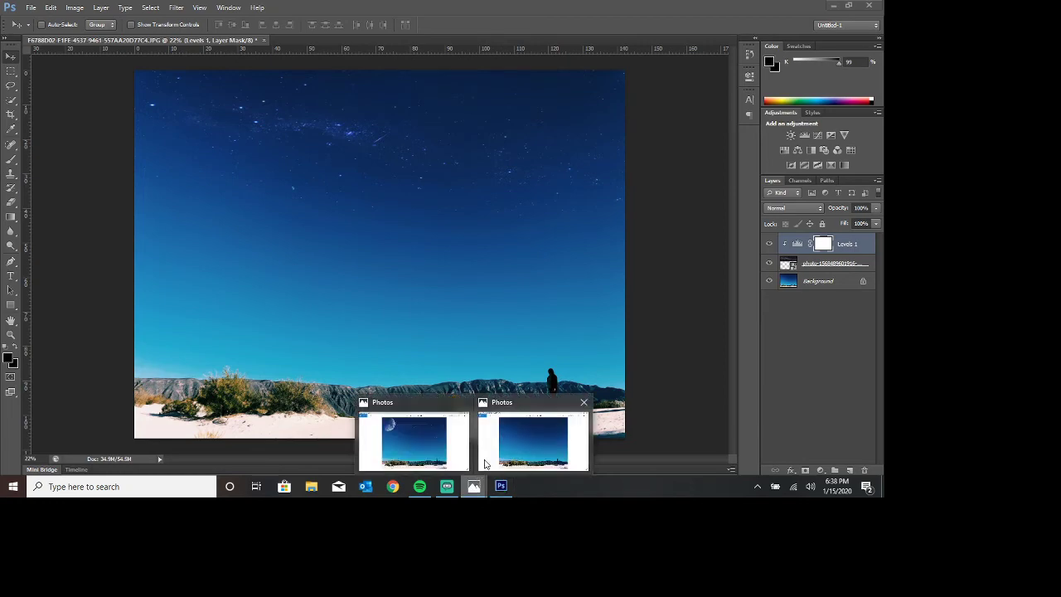
Preview the Moon and Stars reference and the dims.jpg moon photo, then close both viewers.
left_click(426, 427)
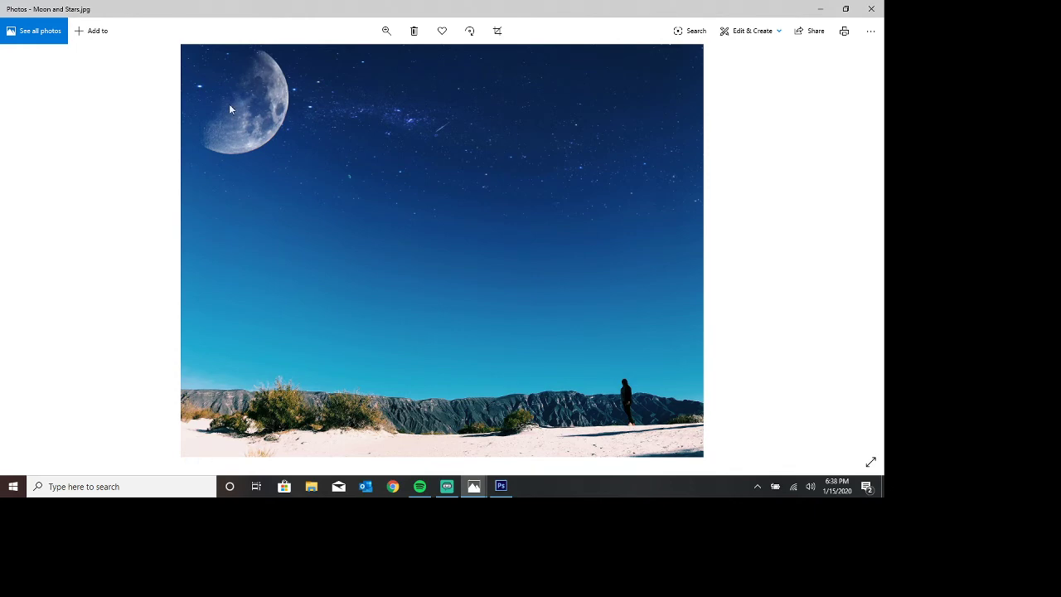
left_click(820, 8)
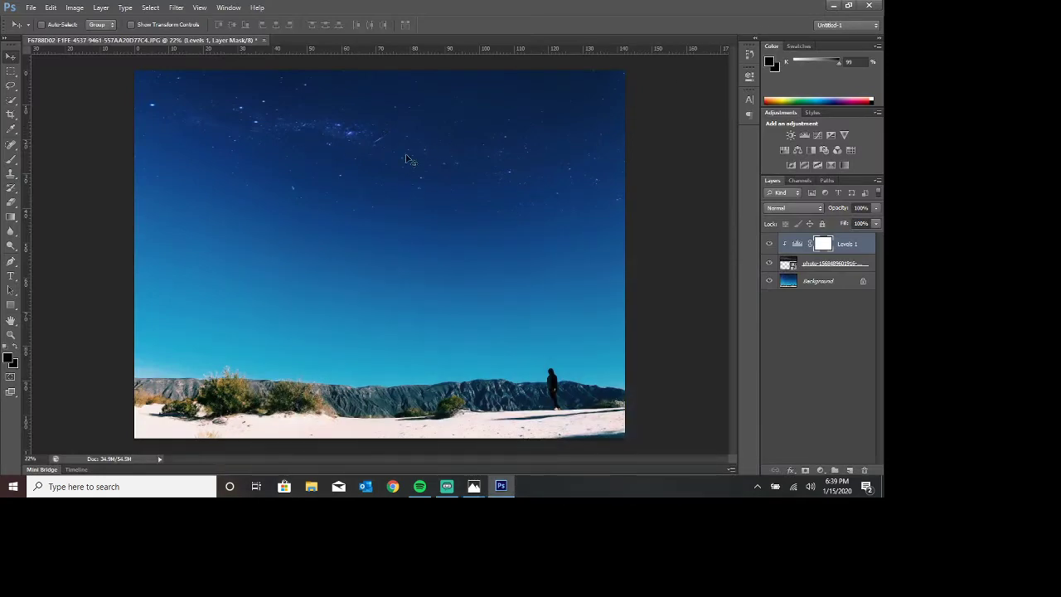
left_click(848, 6)
left_click(65, 368)
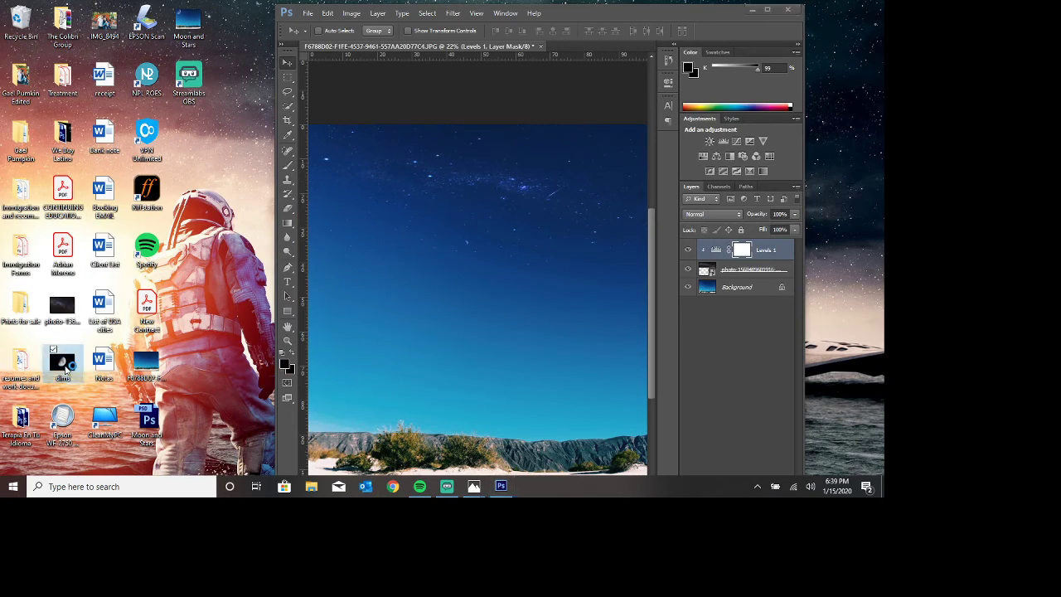
double_click(66, 368)
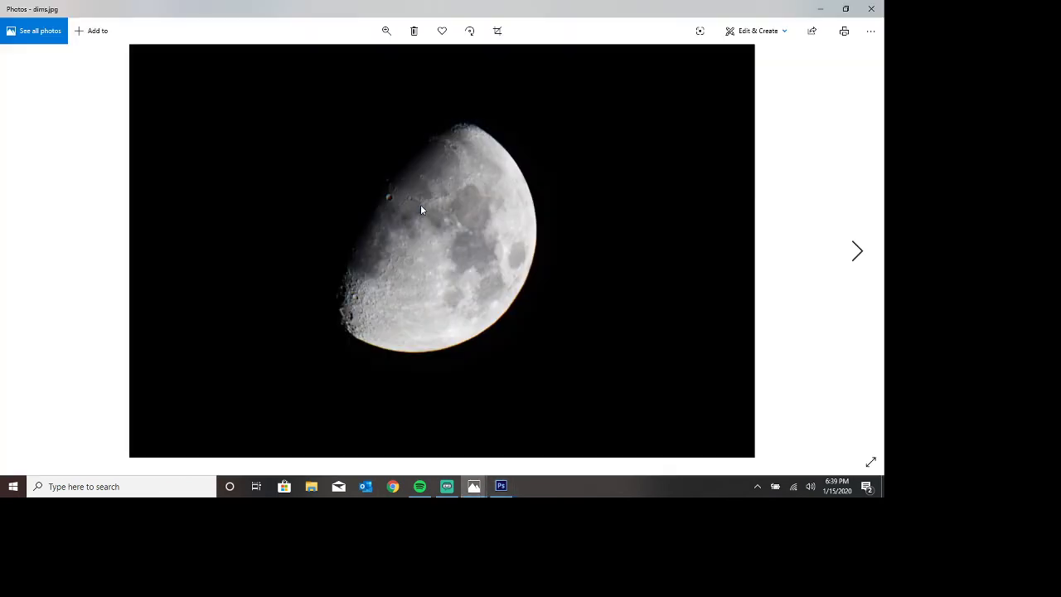
left_click(870, 30)
left_click(871, 9)
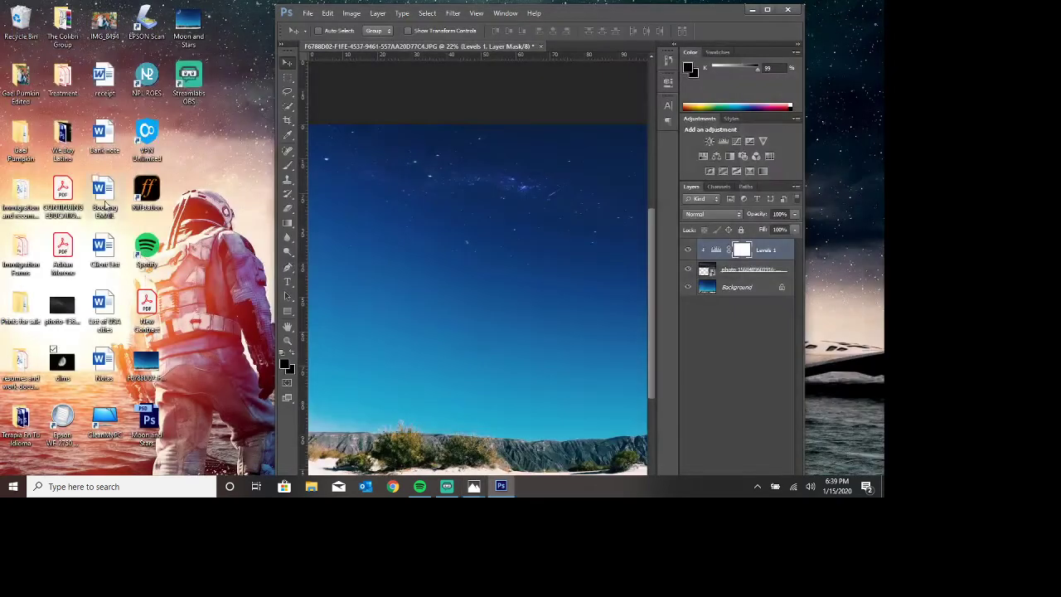
Place dims.jpg on the canvas, enlarge it in the top-left corner, and commit.
left_click_drag(62, 363, 456, 225)
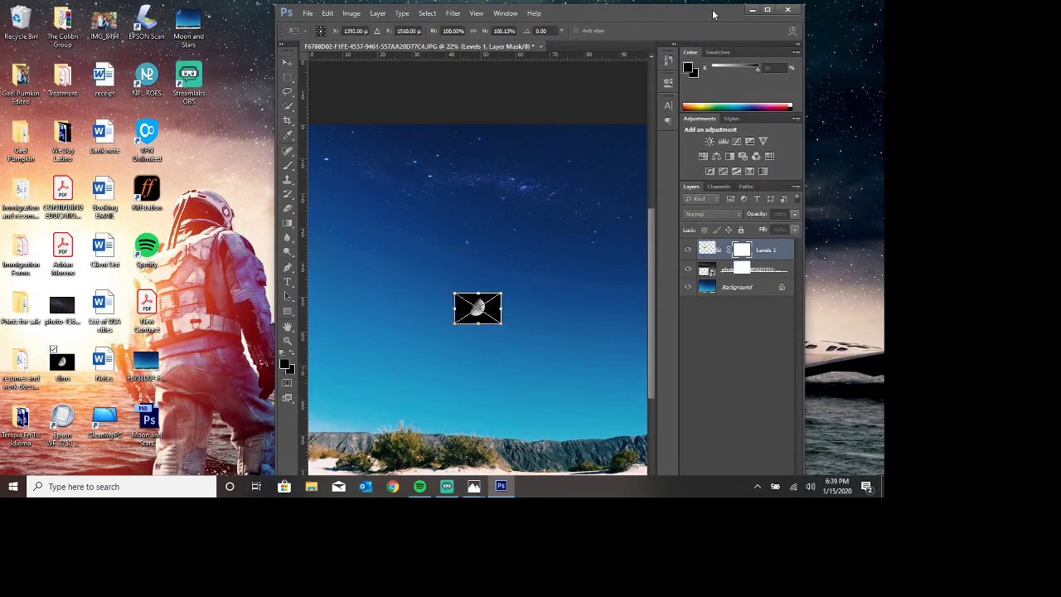
left_click(766, 9)
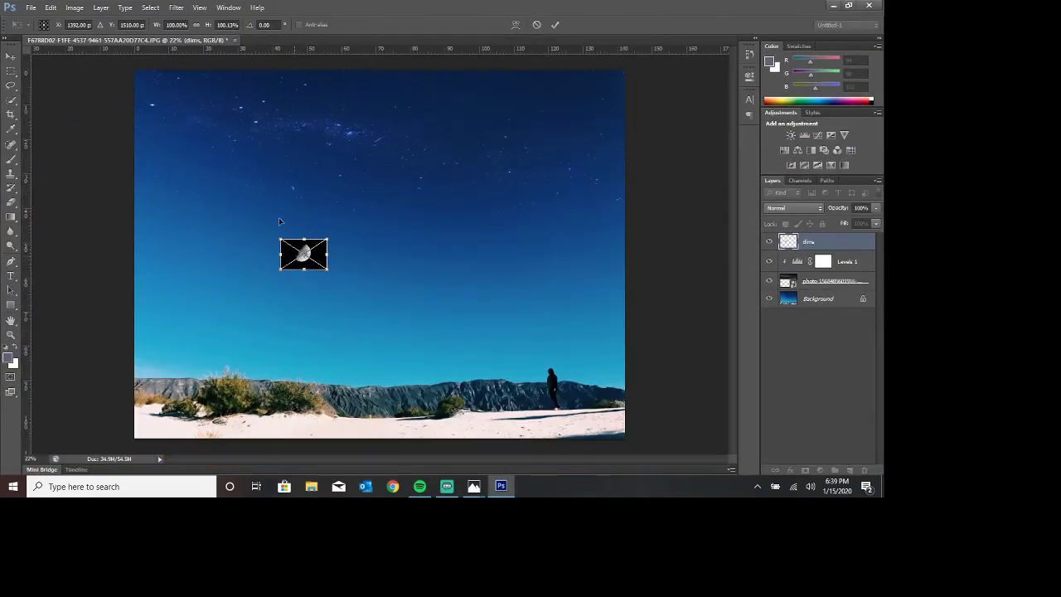
mouse_move(303, 254)
left_mouse_down()
mouse_move(158, 130)
mouse_move(341, 263)
left_mouse_up()
left_click_drag(253, 217, 200, 155)
mouse_move(280, 201)
left_mouse_down()
mouse_move(445, 327)
mouse_move(298, 209)
left_mouse_up()
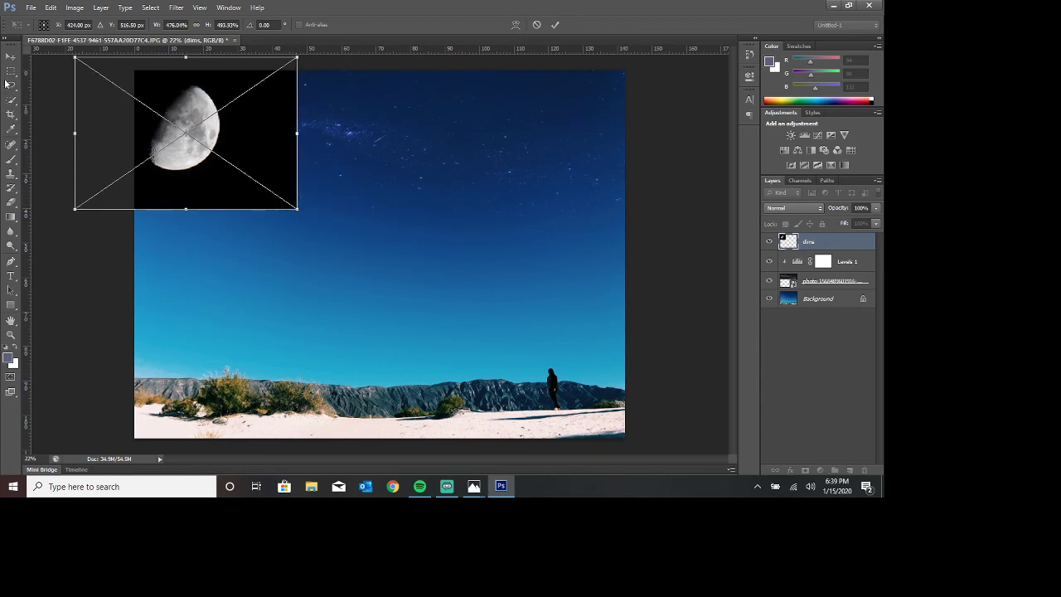
left_click(11, 55)
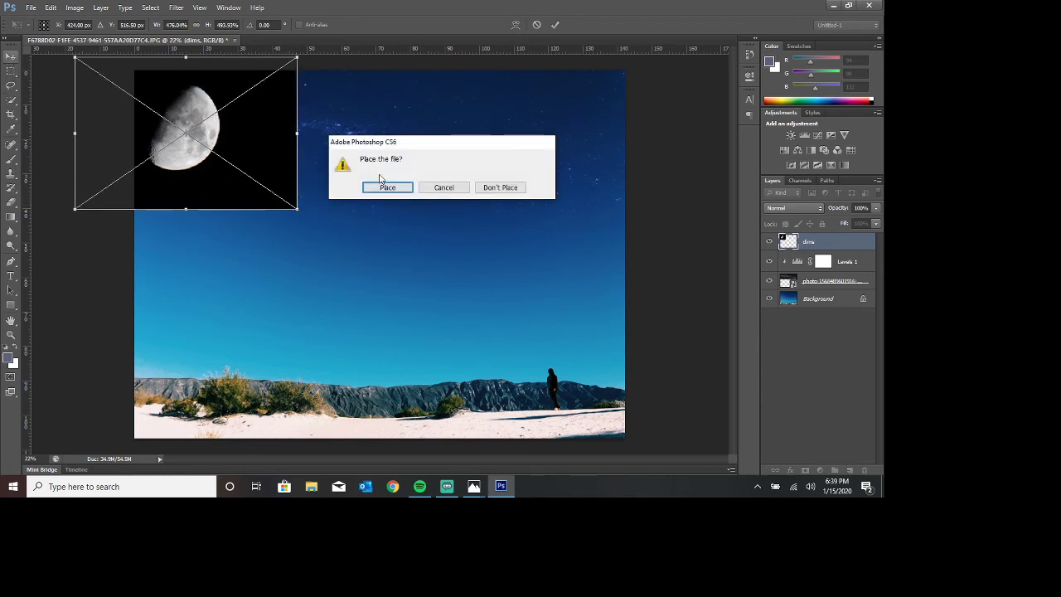
left_click(383, 187)
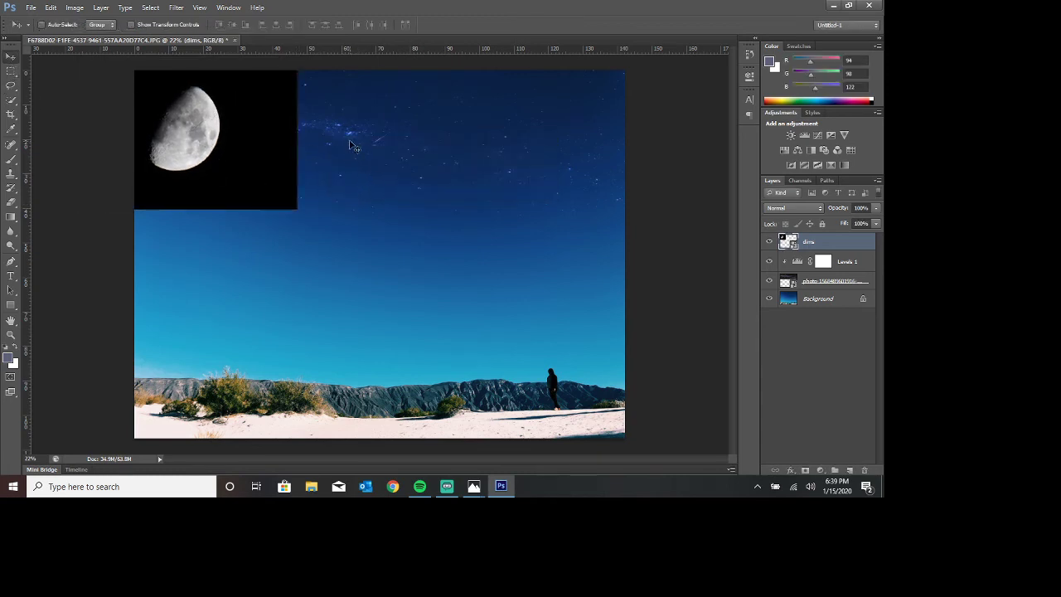
Set the dims moon layer's blend mode to Screen to hide its black backdrop.
left_click(786, 207)
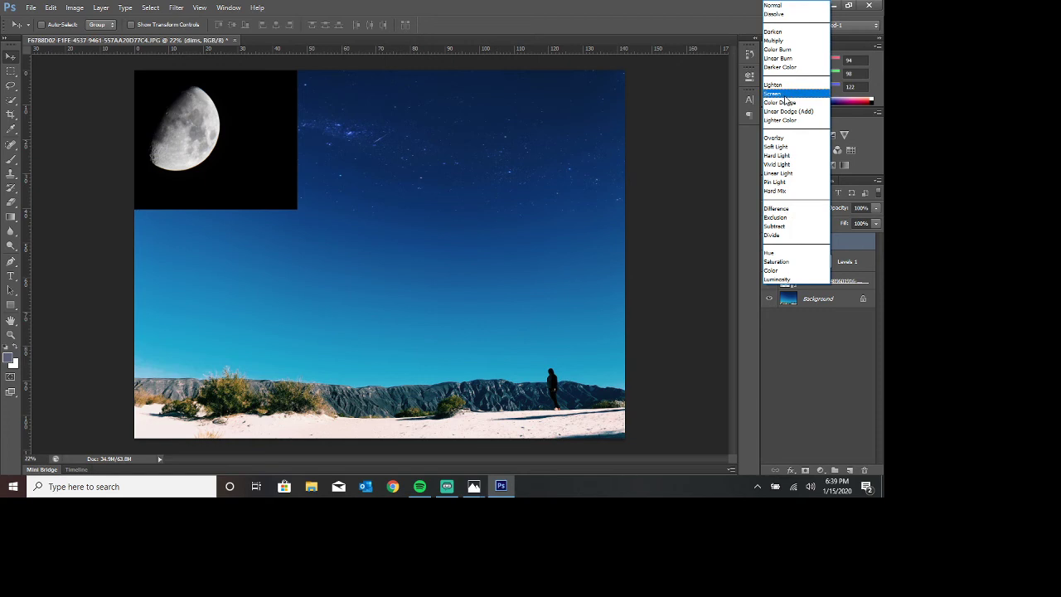
left_click(786, 98)
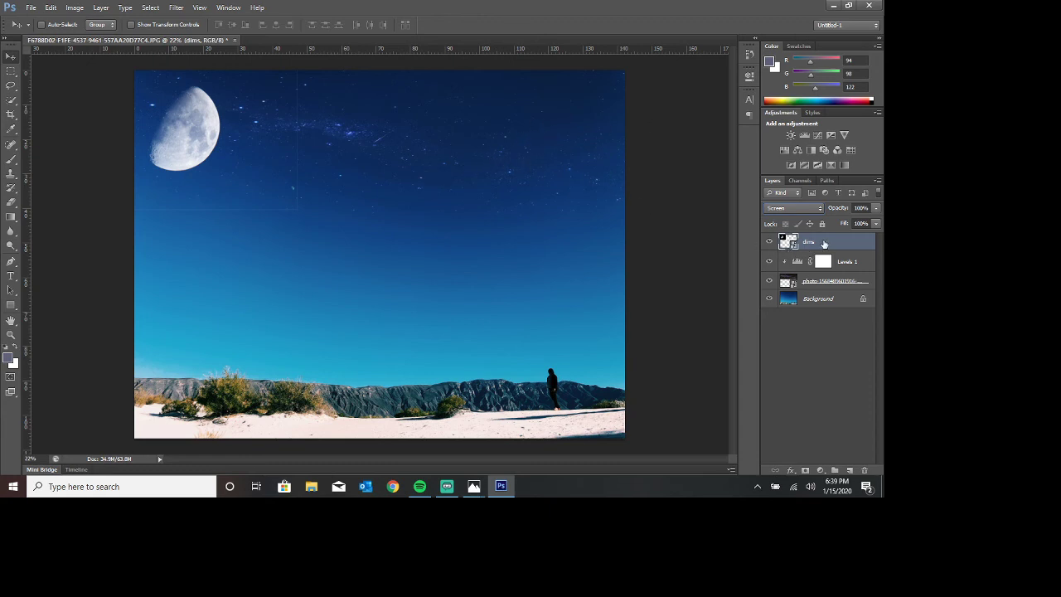
Add a Levels 2 adjustment layer, clip it to the dims moon layer, and shift its midtones.
left_click(101, 8)
mouse_move(134, 103)
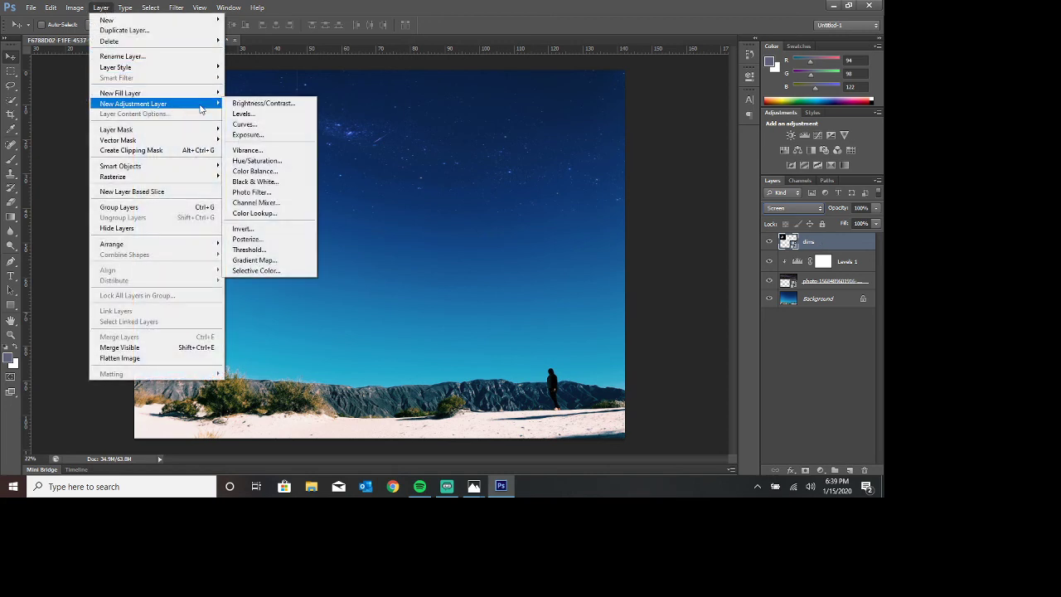
left_click(264, 113)
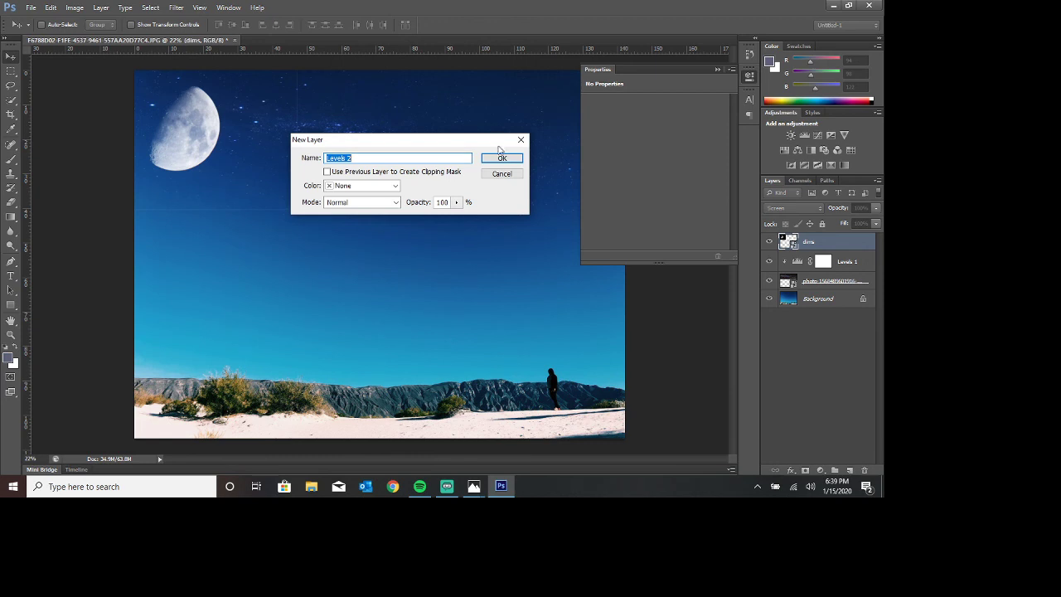
left_click(501, 159)
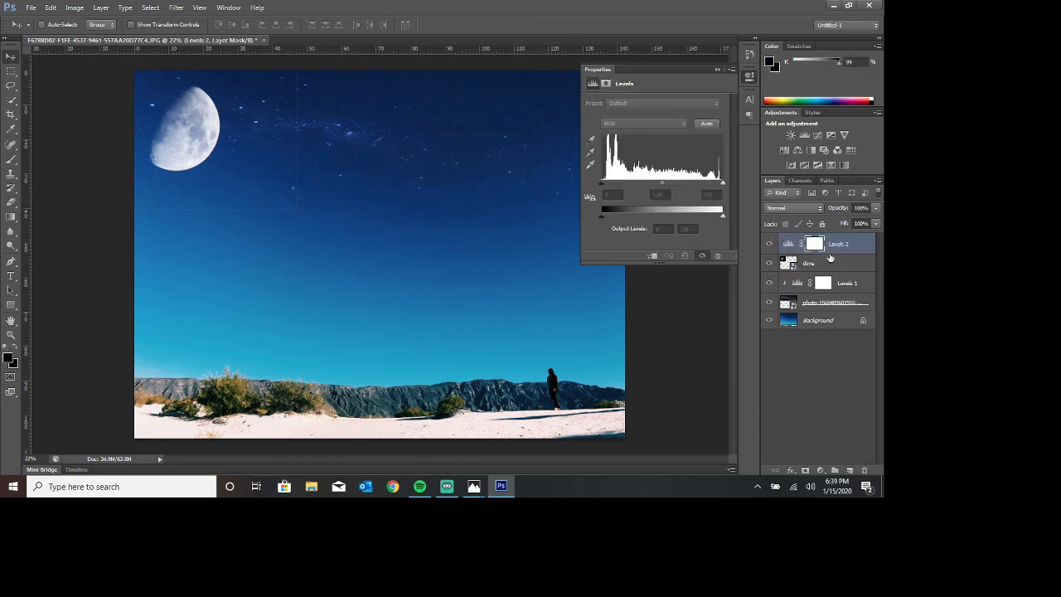
right_click(853, 240)
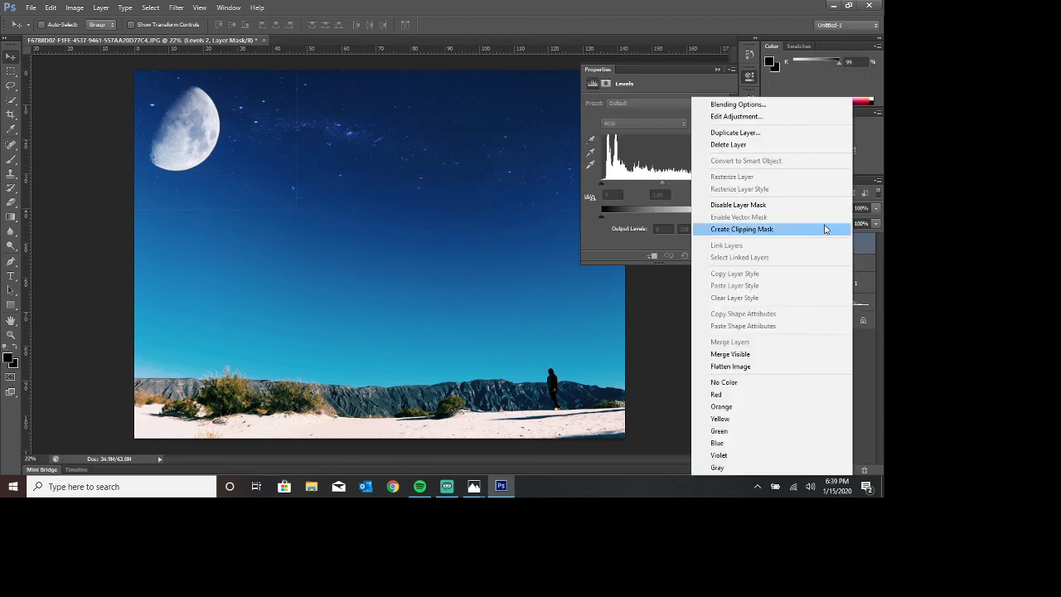
left_click(825, 230)
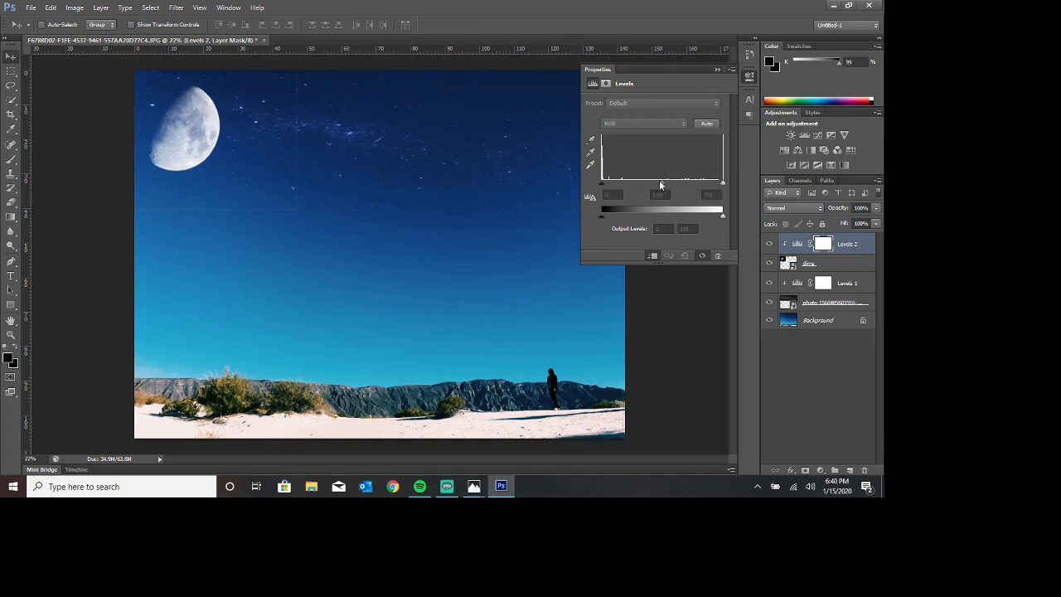
mouse_move(661, 184)
left_mouse_down()
mouse_move(637, 181)
mouse_move(687, 183)
mouse_move(603, 182)
mouse_move(681, 184)
left_mouse_up()
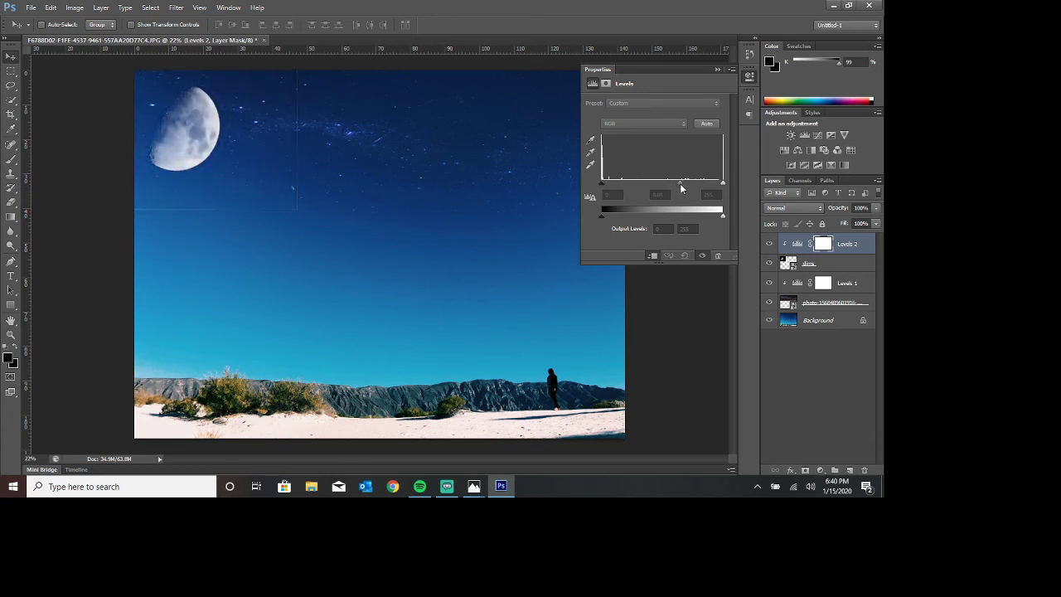
left_click(717, 70)
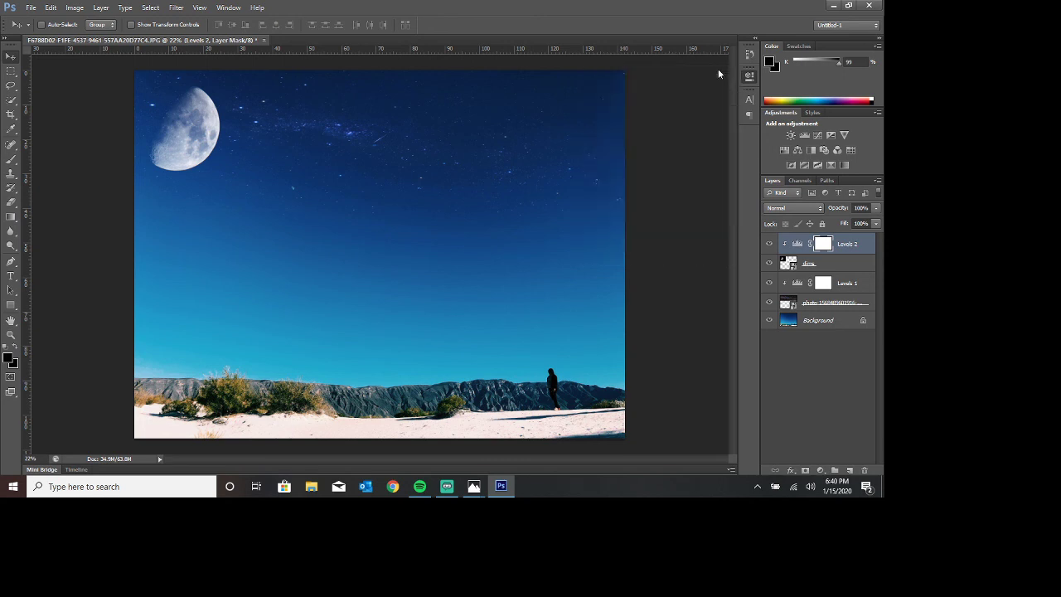